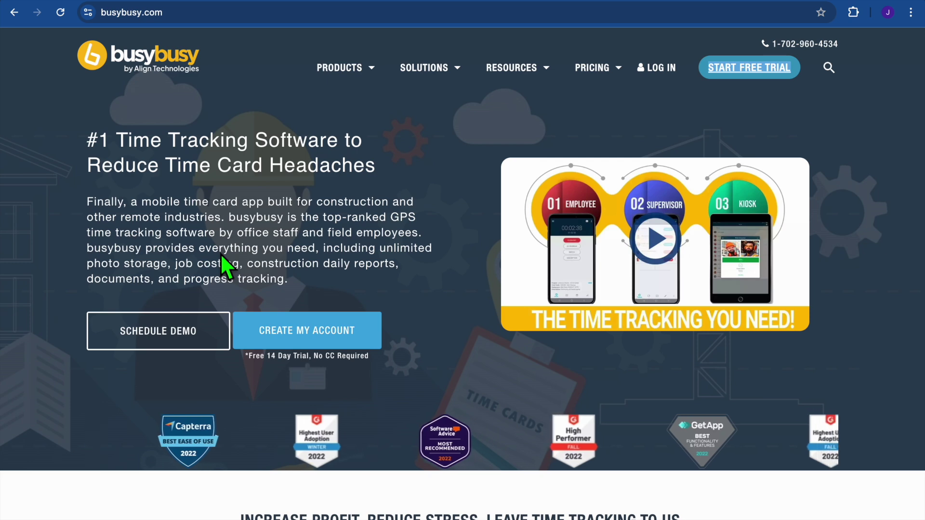
scroll(220, 254, down, 5)
scroll(216, 252, up, 5)
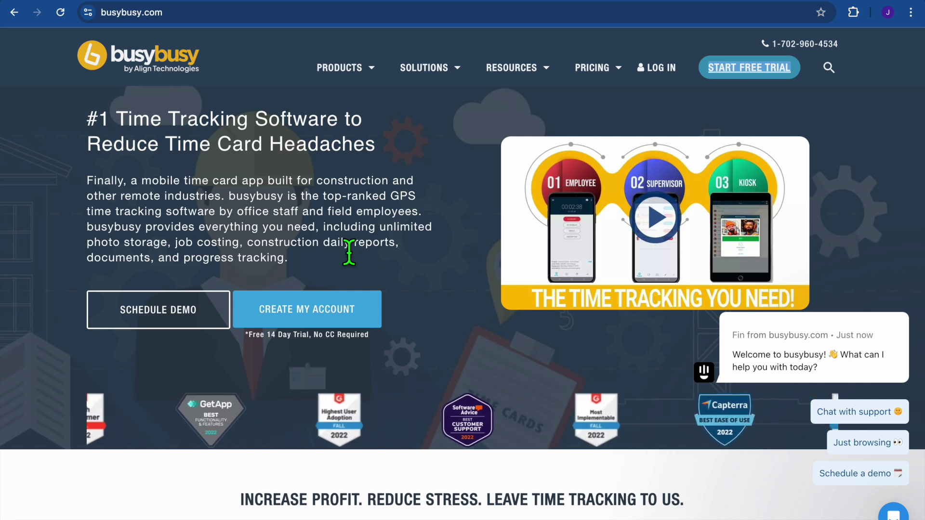
scroll(348, 251, down, 1)
scroll(346, 244, down, 1)
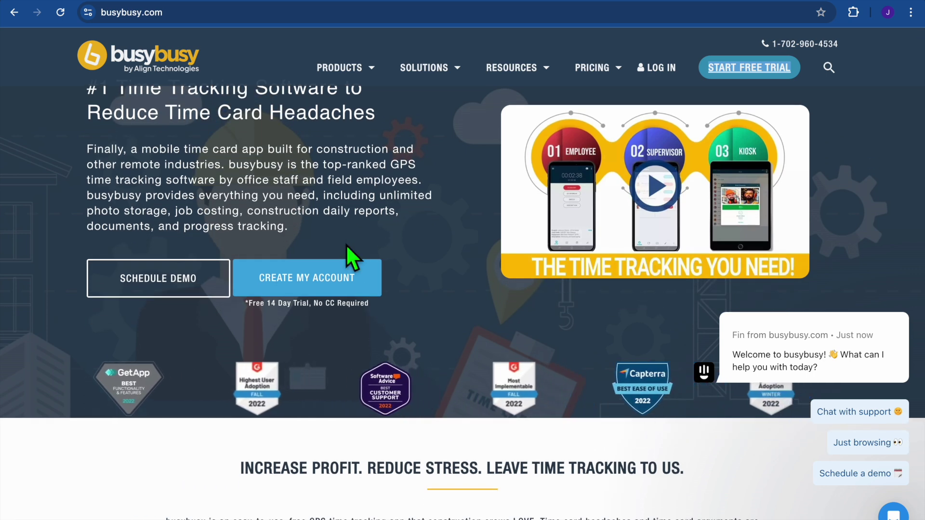
scroll(346, 244, up, 1)
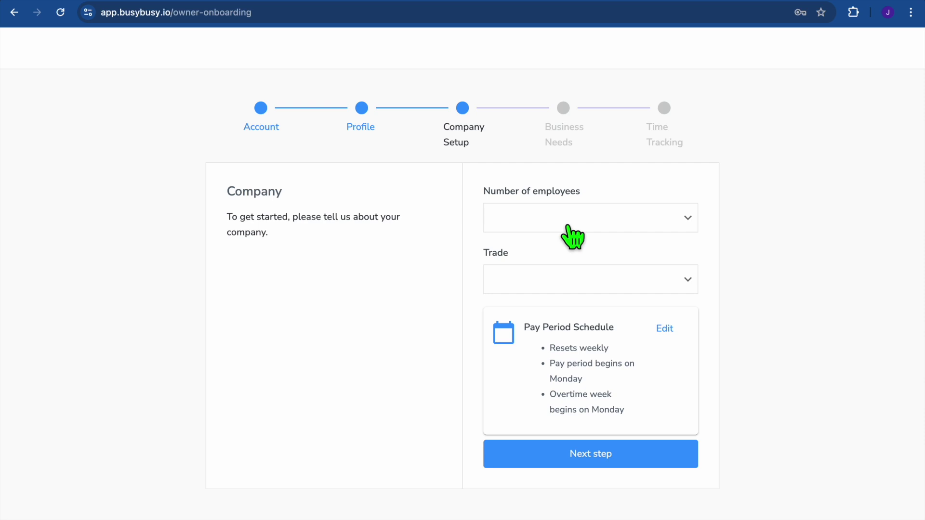
Set the company size to 1 - 4 employees and the trade to Landscaping, and continue to the business needs.
click(588, 219)
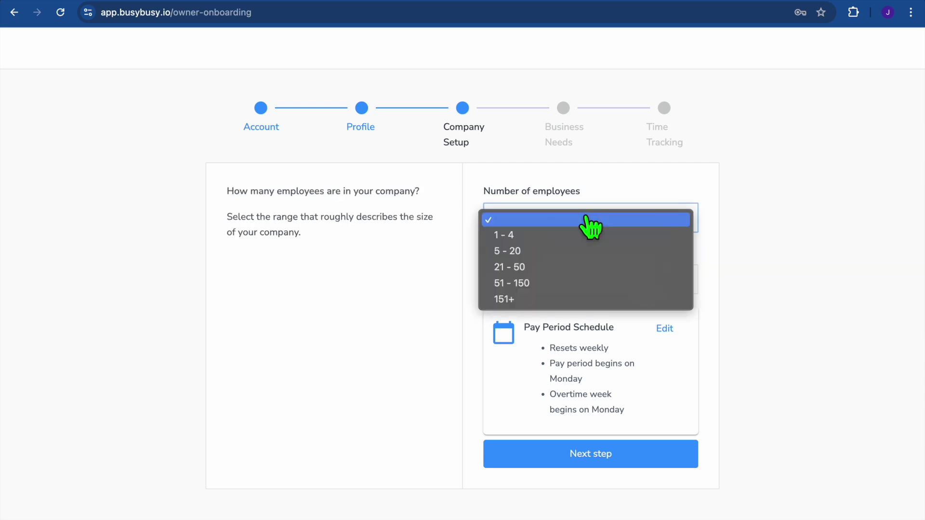
click(567, 243)
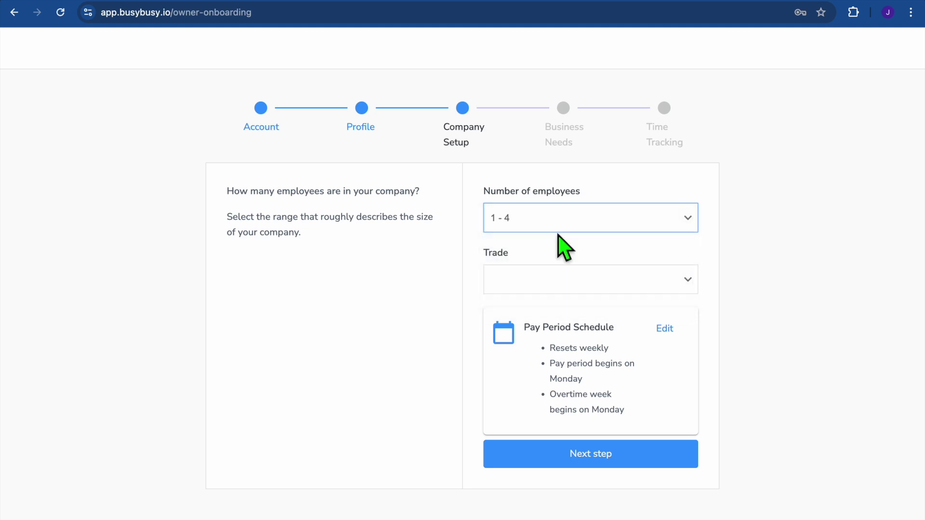
click(607, 294)
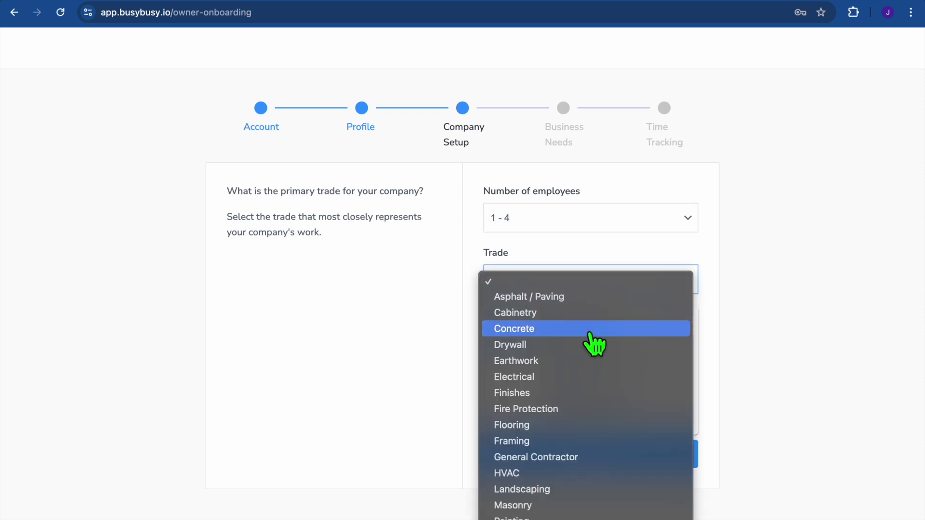
scroll(592, 350, down, 3)
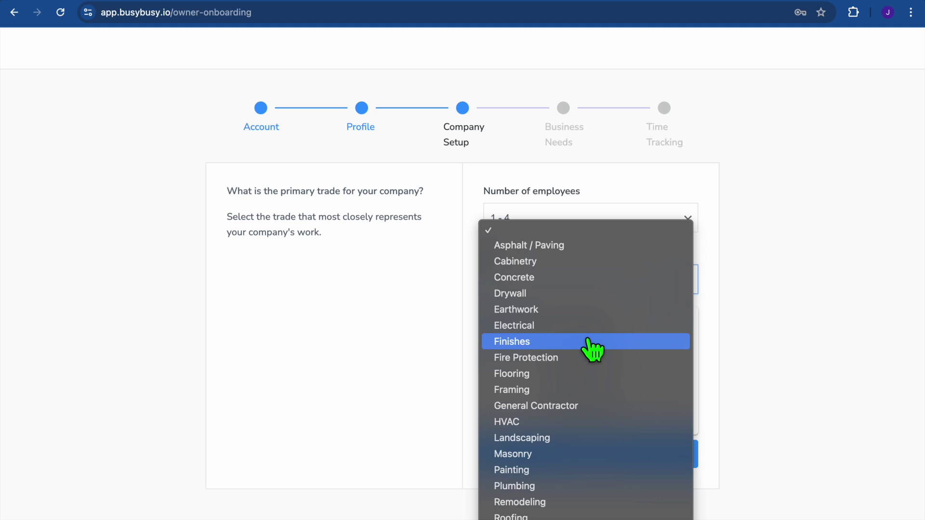
click(550, 439)
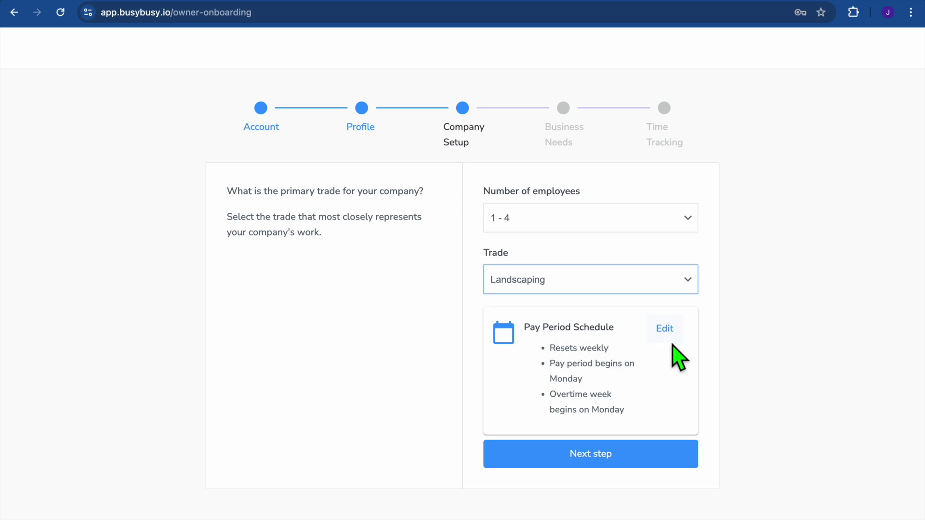
click(587, 455)
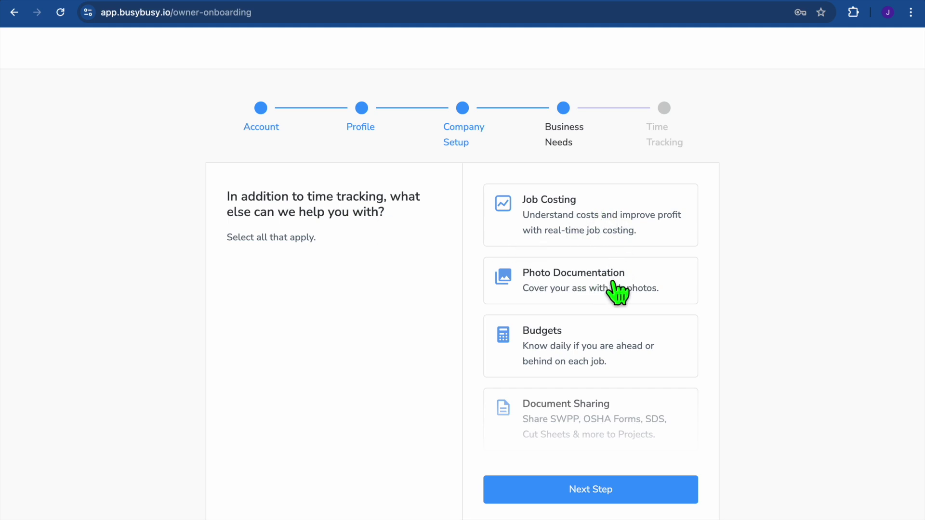
Select Job Costing, Budgets and Scheduling as additional business needs and continue to the time tracking options.
scroll(620, 348, down, 4)
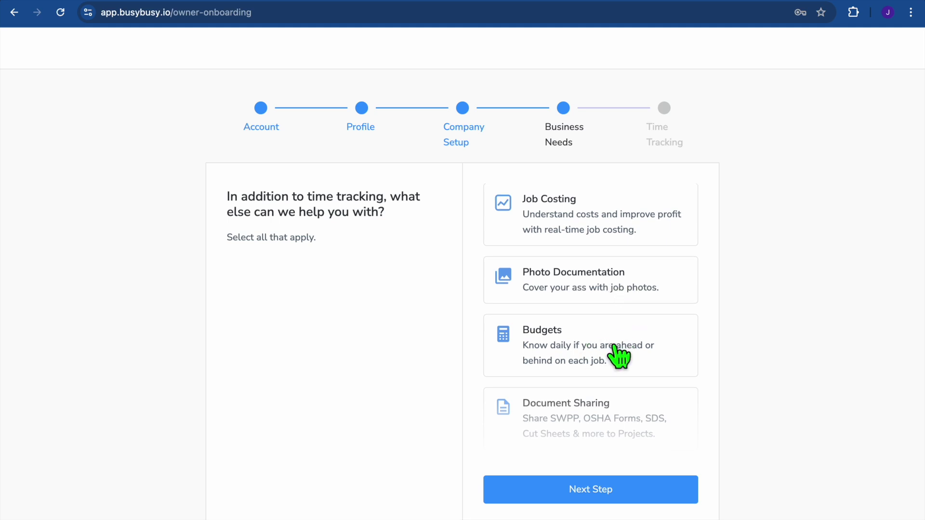
scroll(619, 357, down, 4)
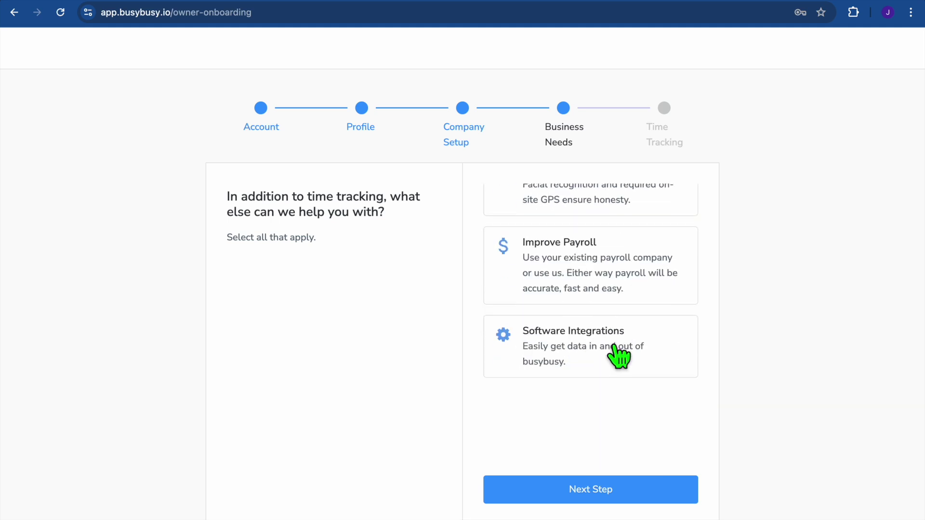
scroll(619, 357, up, 8)
click(606, 223)
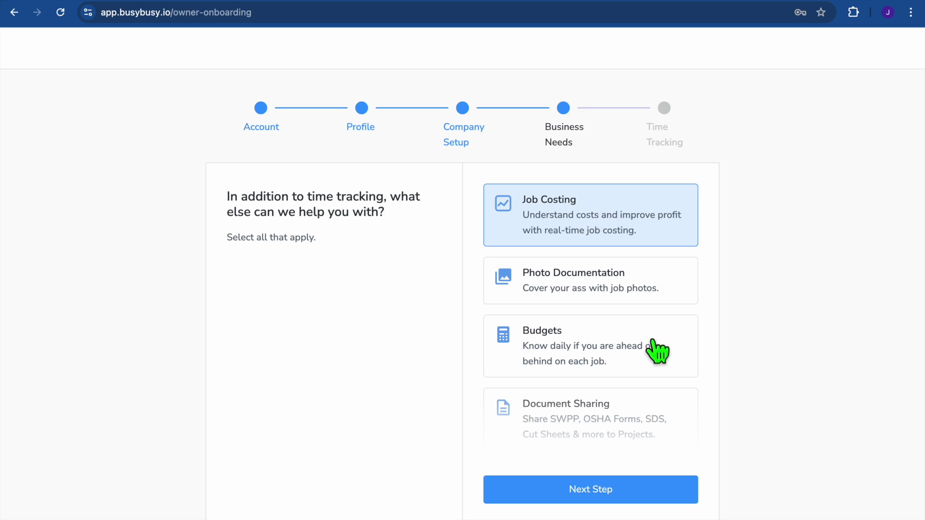
scroll(658, 350, down, 2)
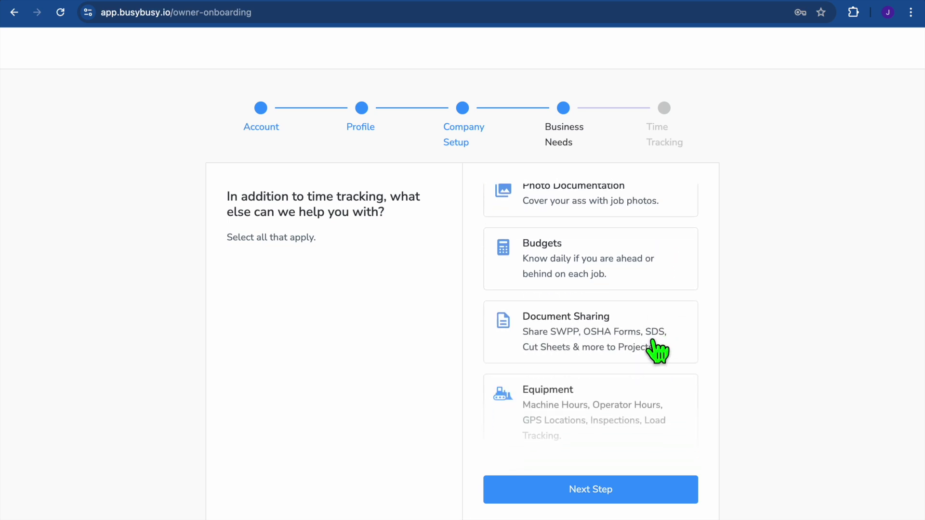
click(619, 277)
scroll(618, 277, down, 5)
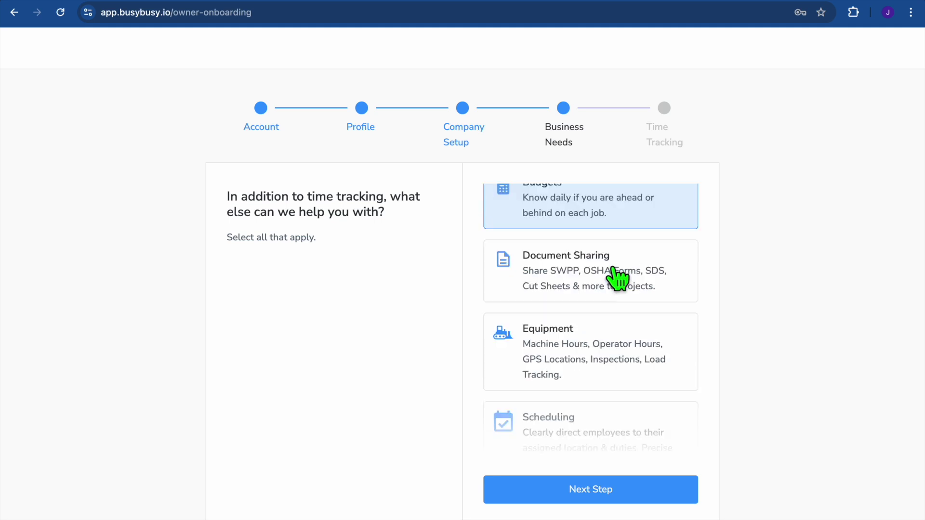
scroll(618, 279, up, 2)
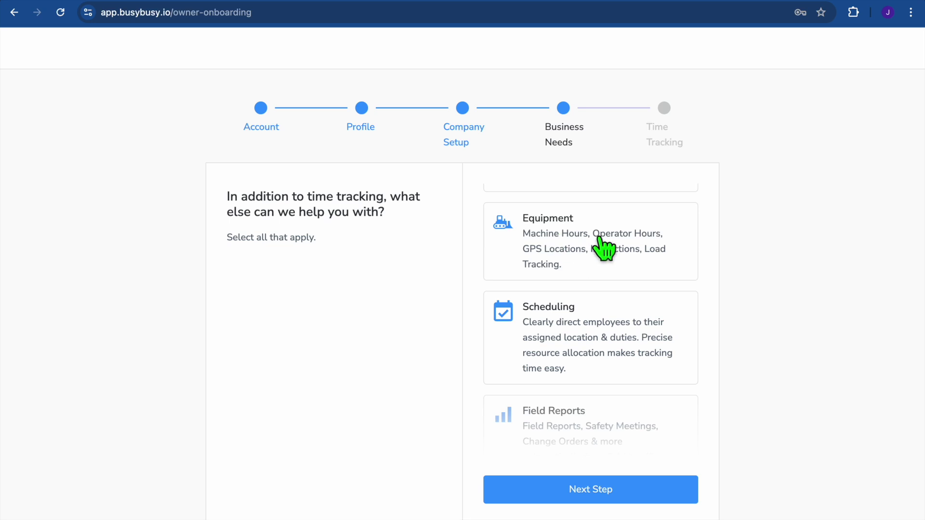
click(584, 335)
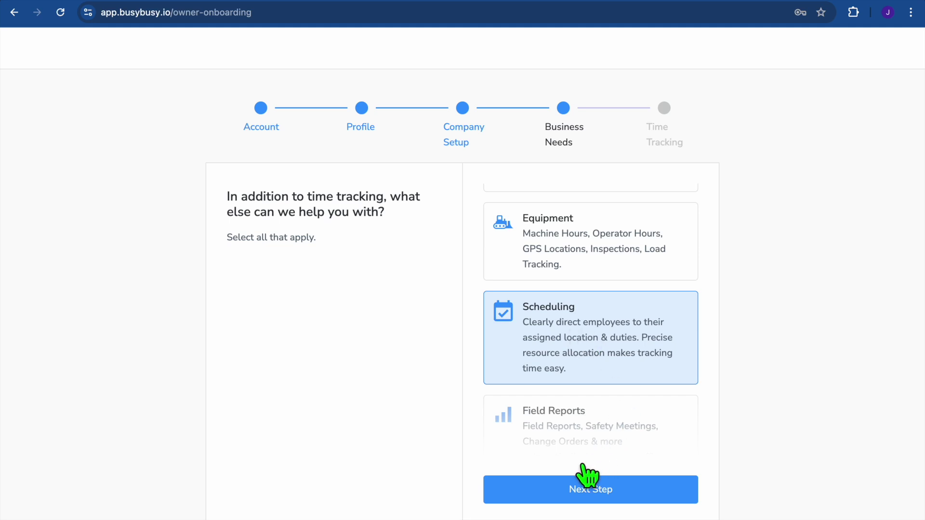
click(601, 494)
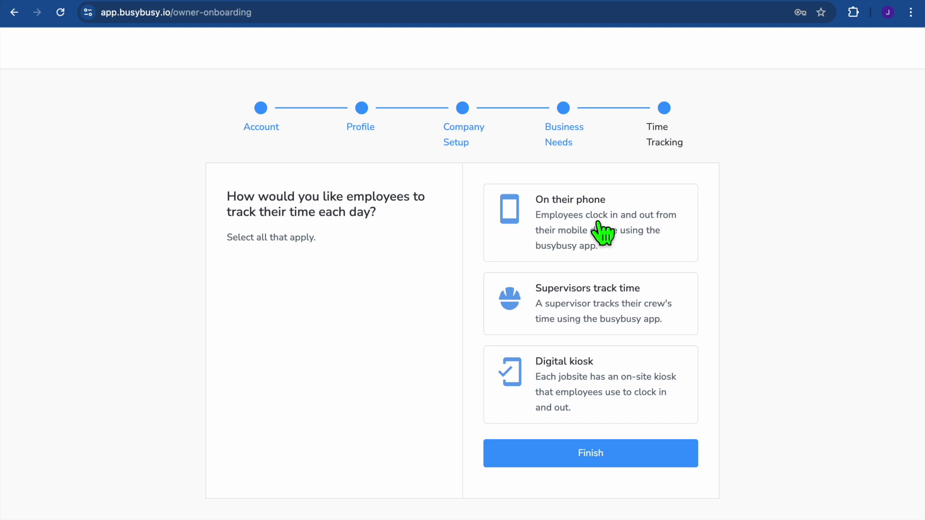
Finish the onboarding with supervisors tracking time, and decline the 14-day Premium free trial offer.
click(610, 296)
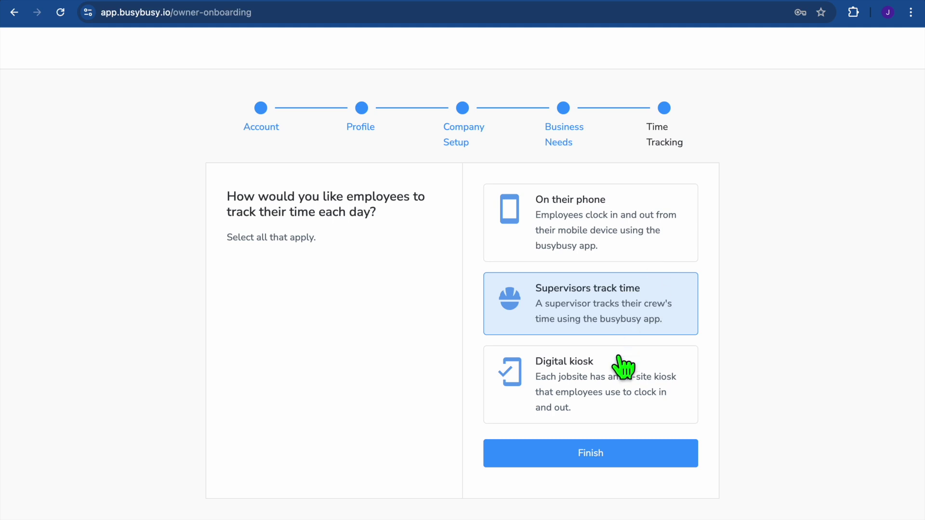
click(610, 454)
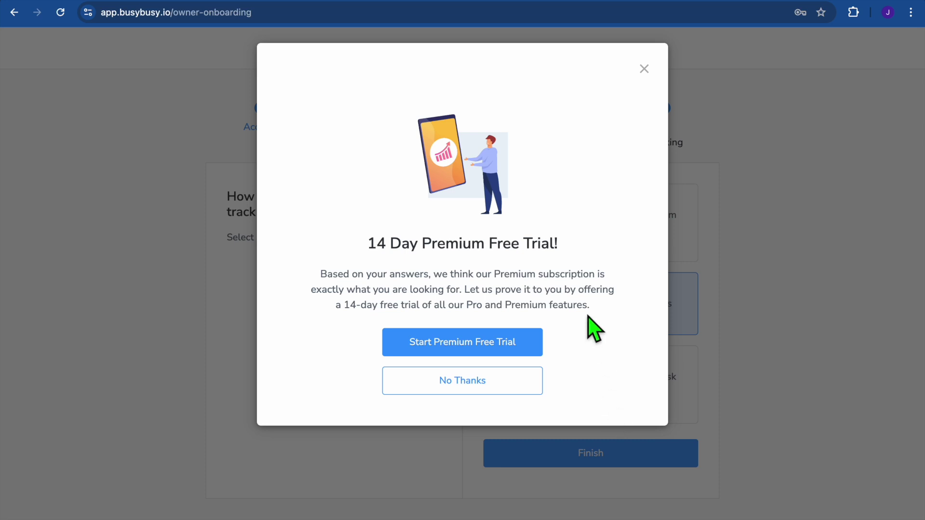
click(496, 394)
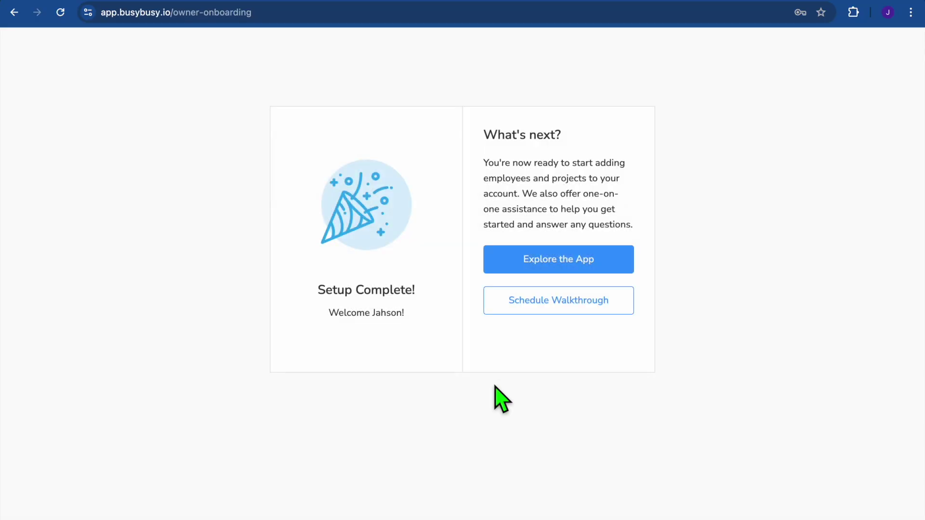
Enter the app, accept the cookies, Terms & Agreements and Privacy Policy, and dismiss the trial welcome message.
click(571, 264)
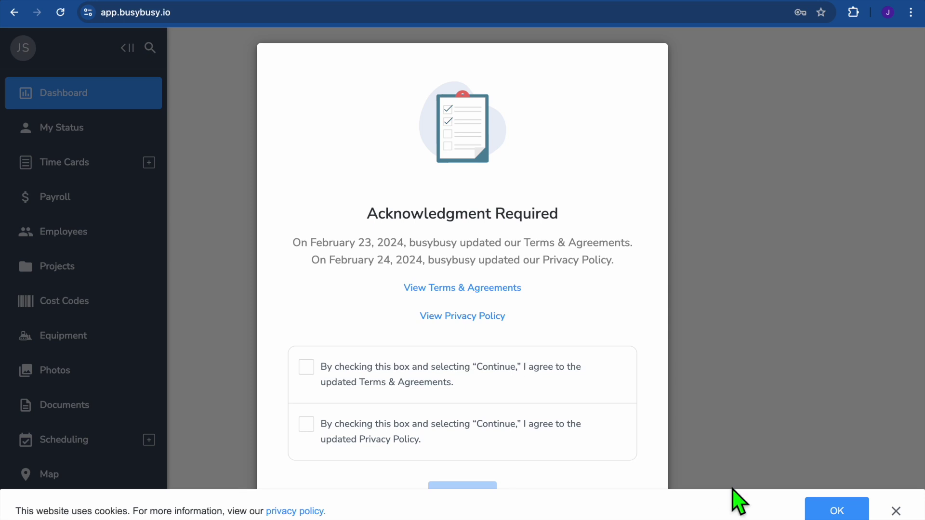
click(841, 510)
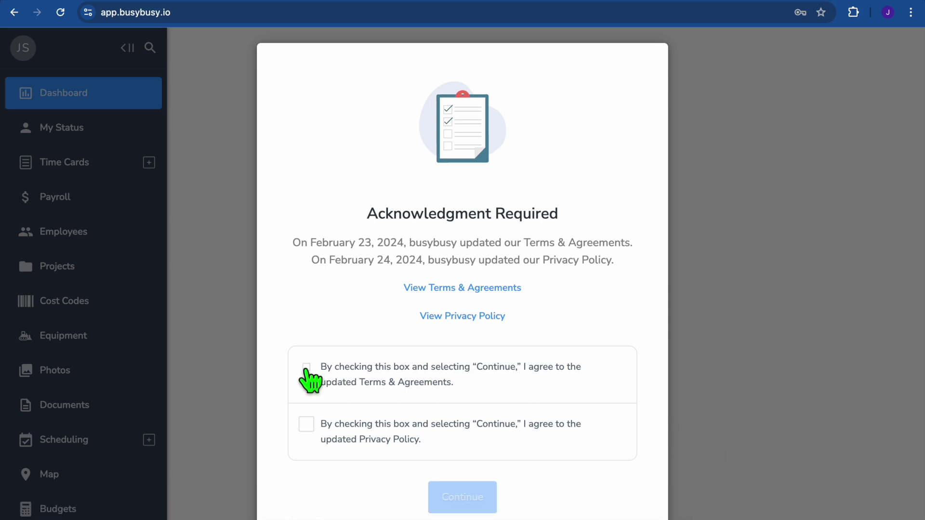
click(306, 368)
click(306, 424)
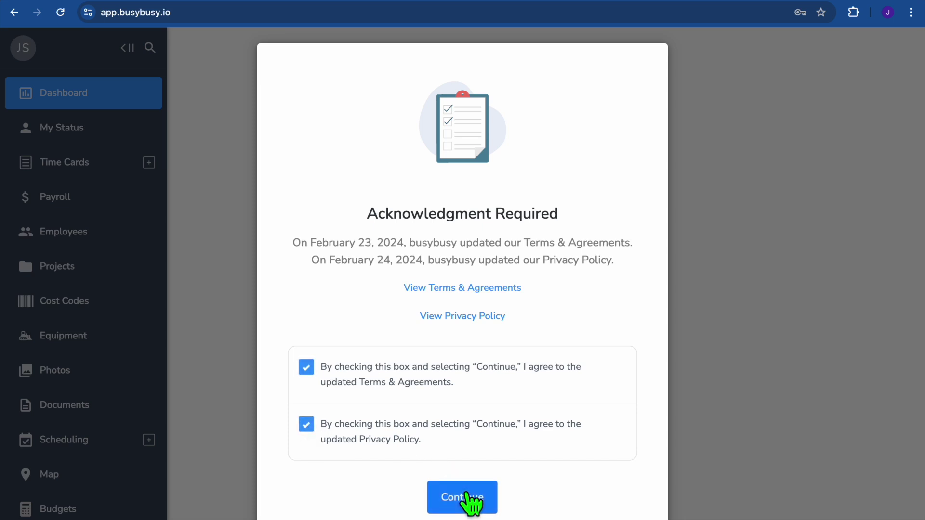
click(470, 500)
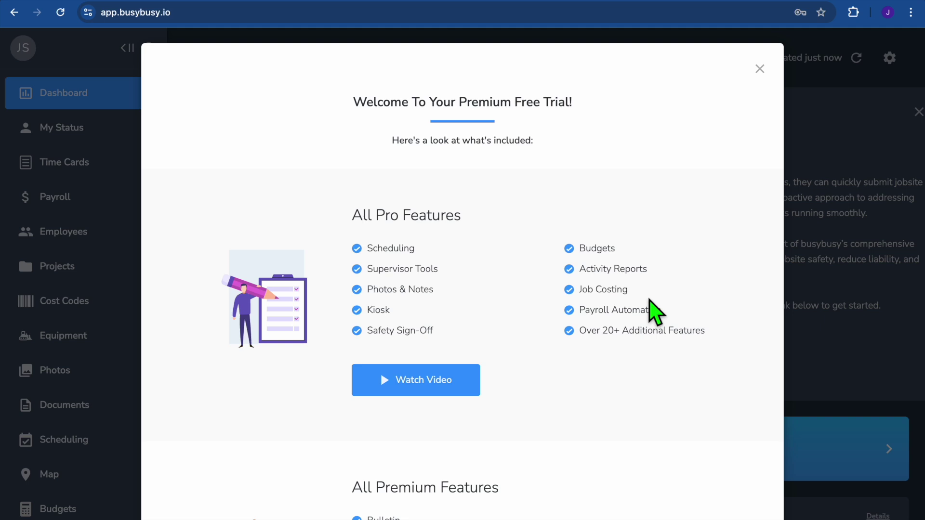
click(760, 70)
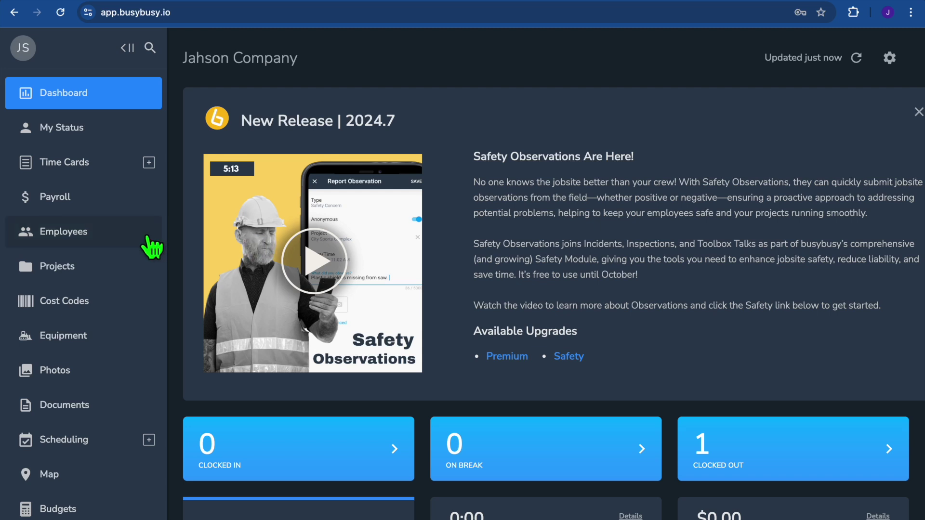
Open the employee management list.
click(75, 242)
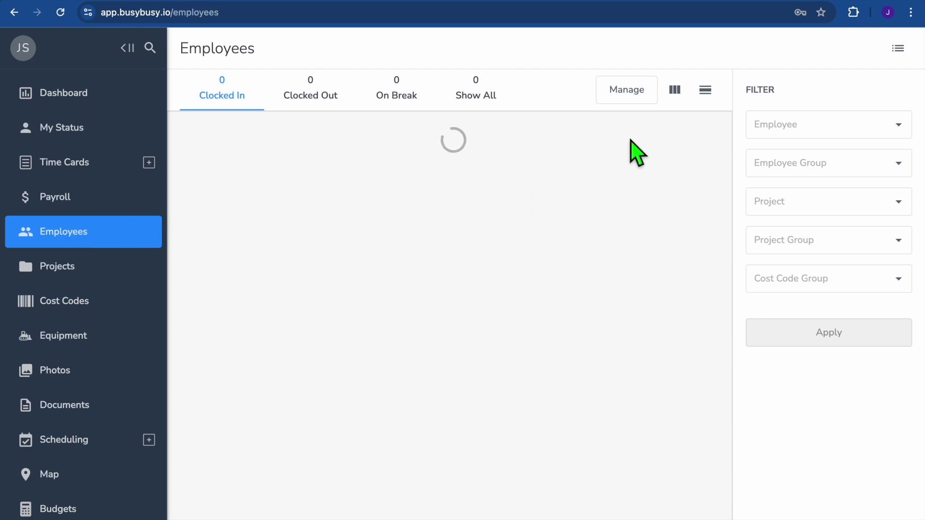
click(627, 91)
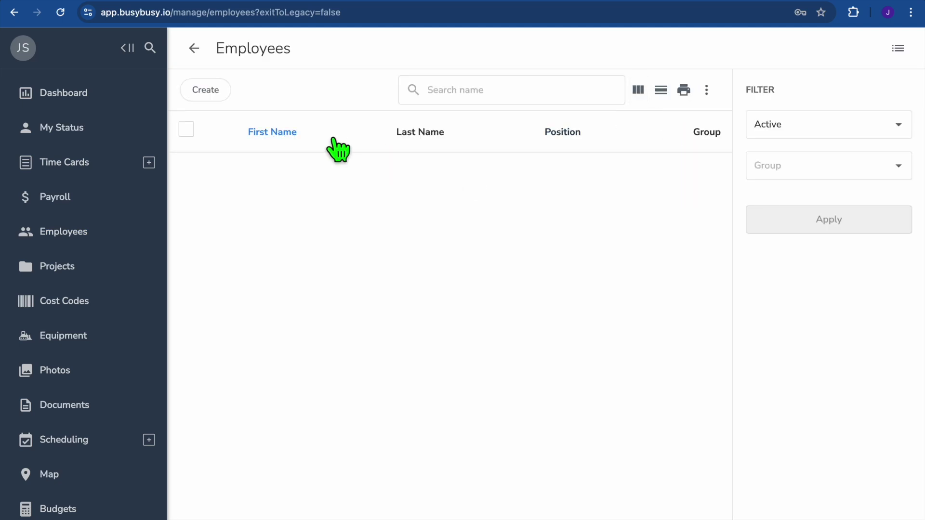
click(201, 92)
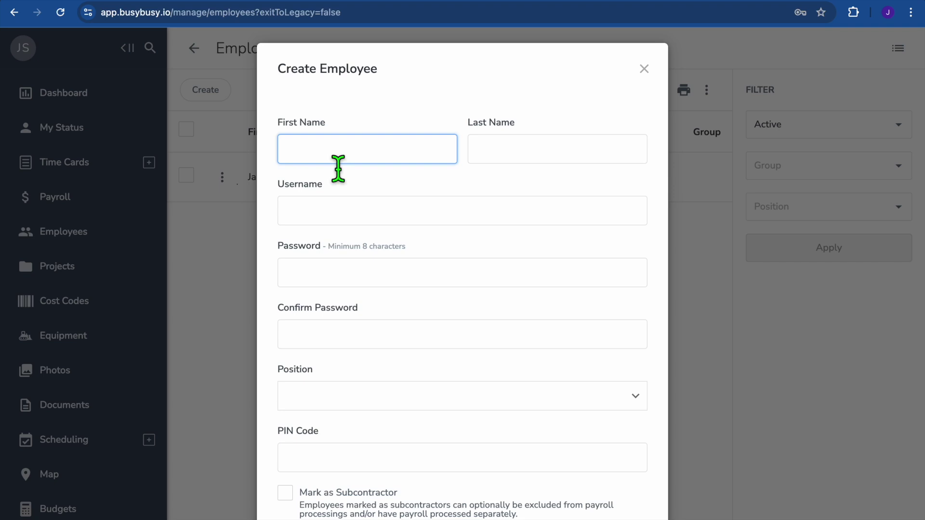
text(tets)
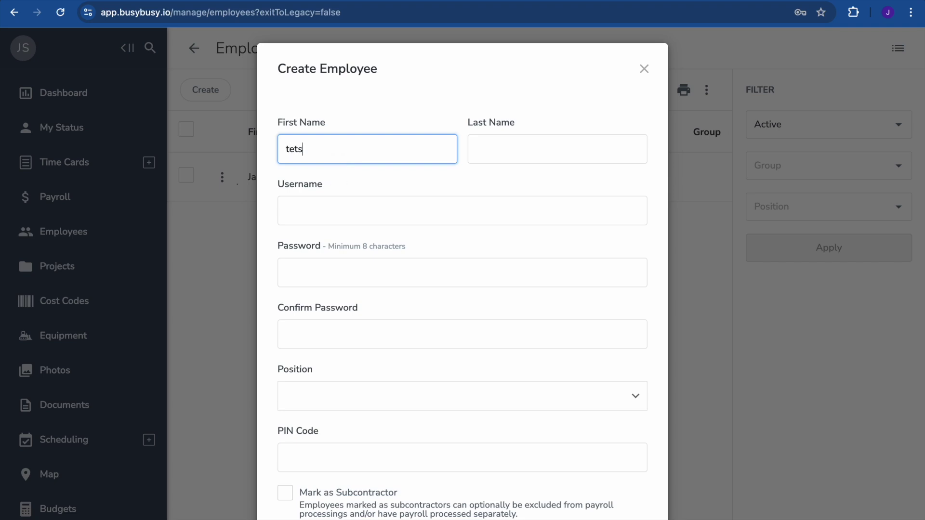
text(t)
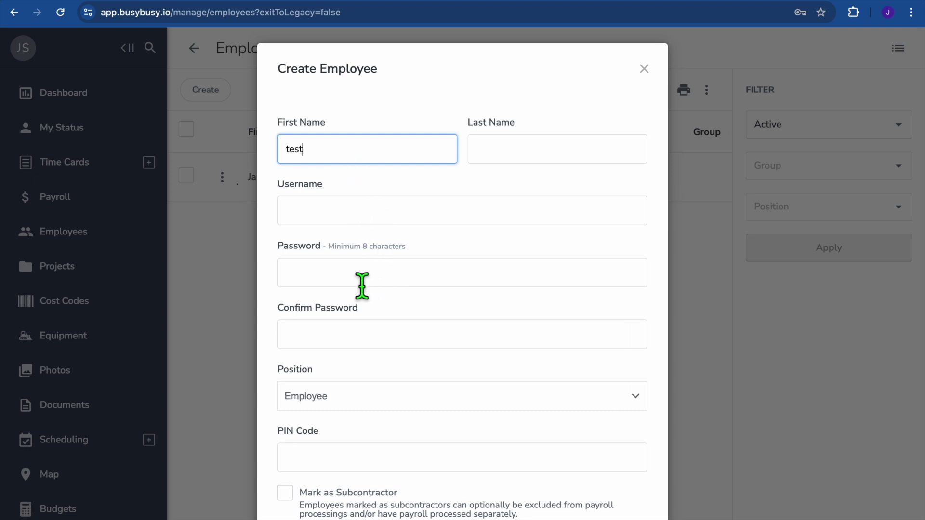
scroll(362, 286, down, 1)
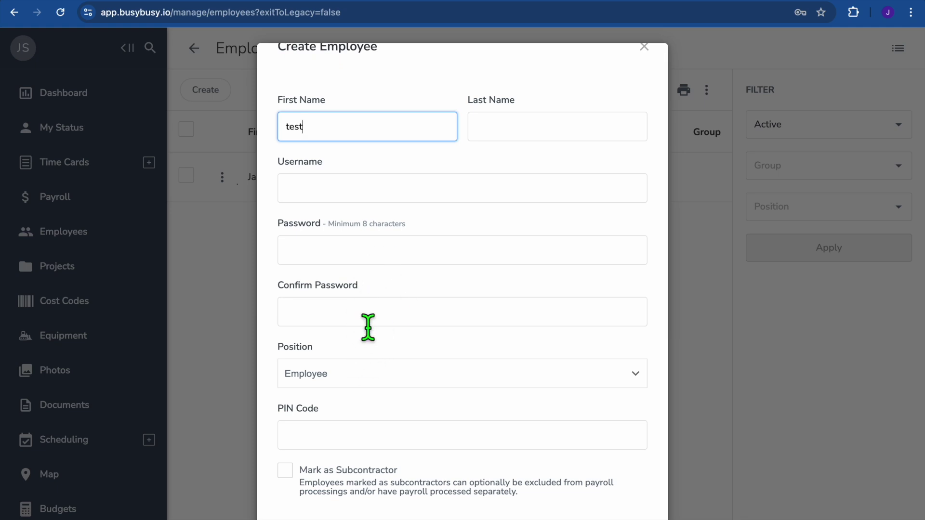
click(395, 387)
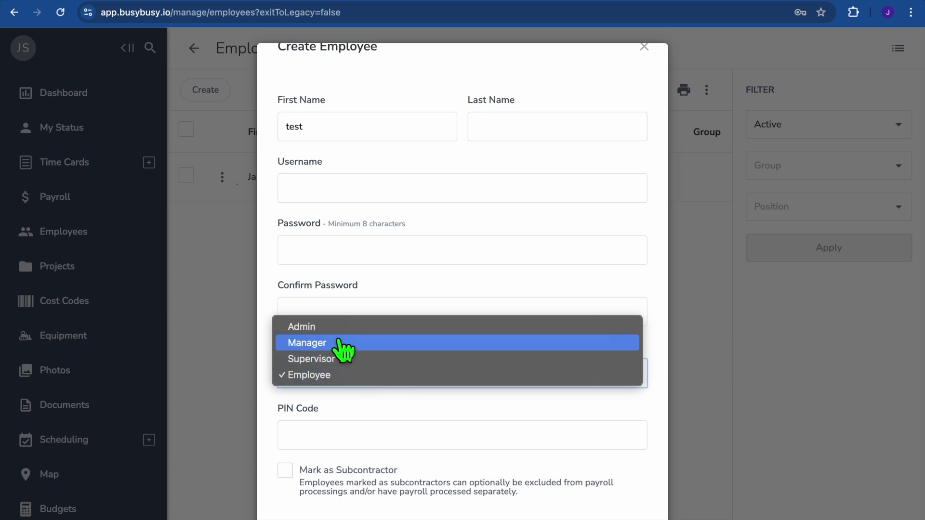
click(248, 386)
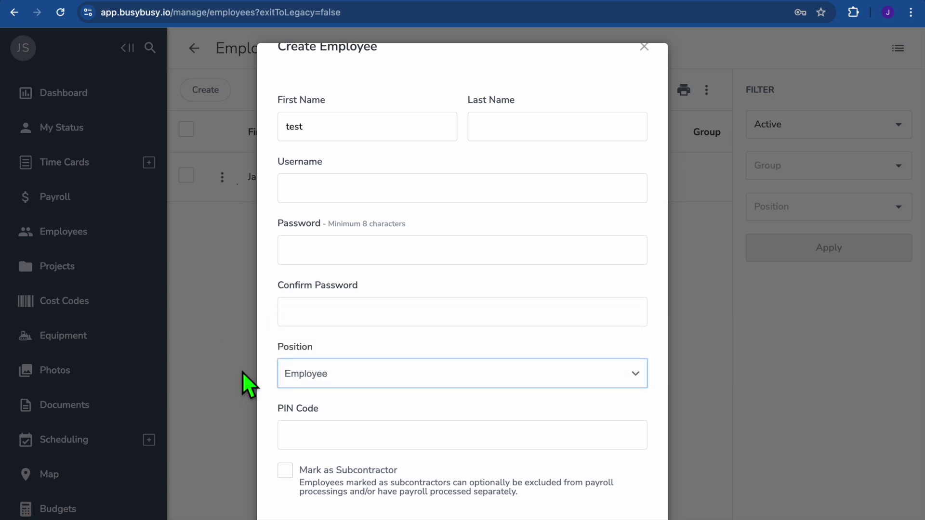
click(644, 47)
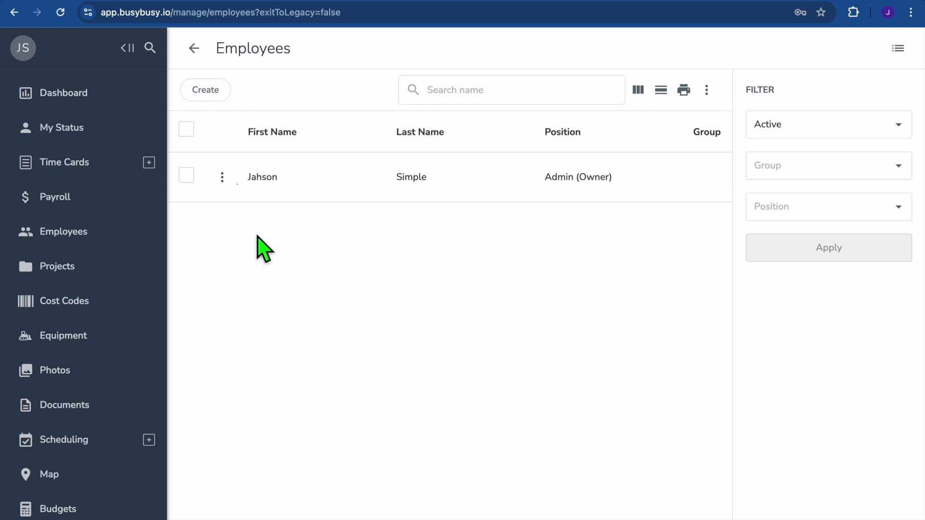
Create a project named CUT LAWN from project management, leaving the company, address, geolocation and miscellaneous details empty.
click(73, 278)
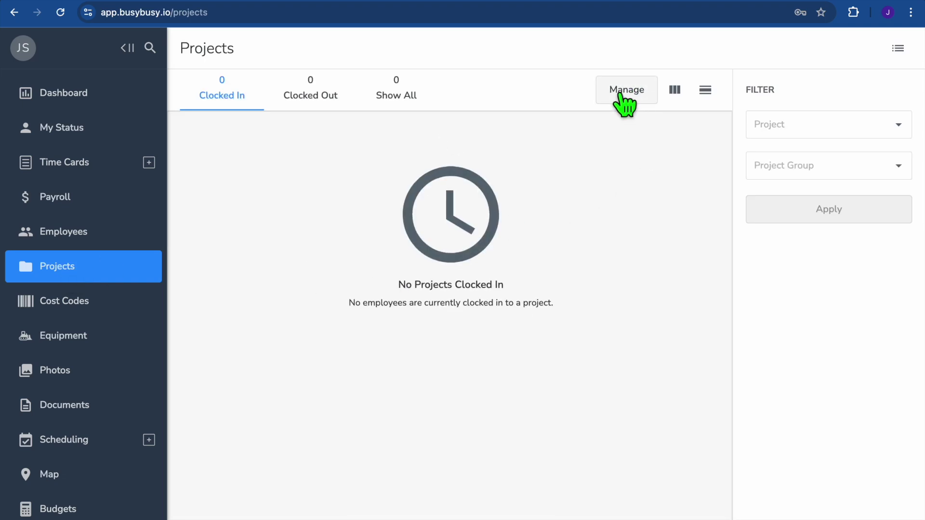
click(632, 93)
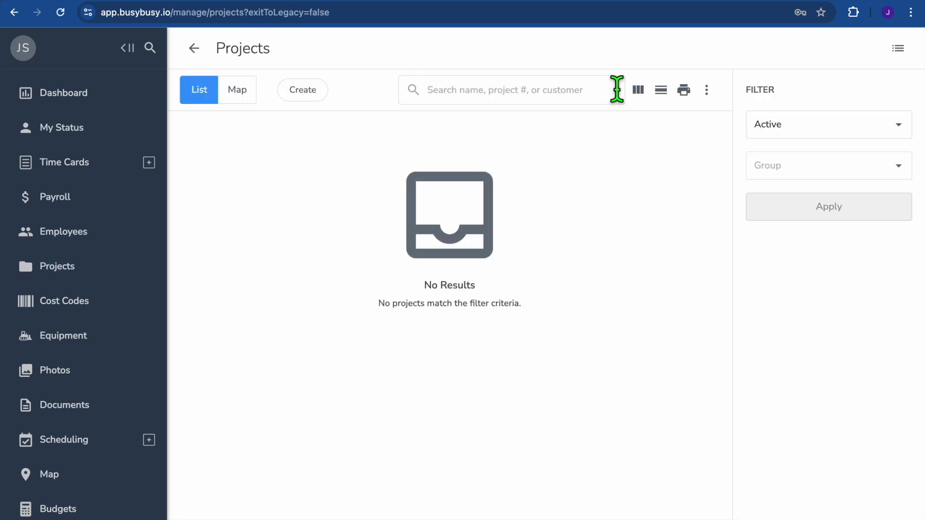
click(308, 90)
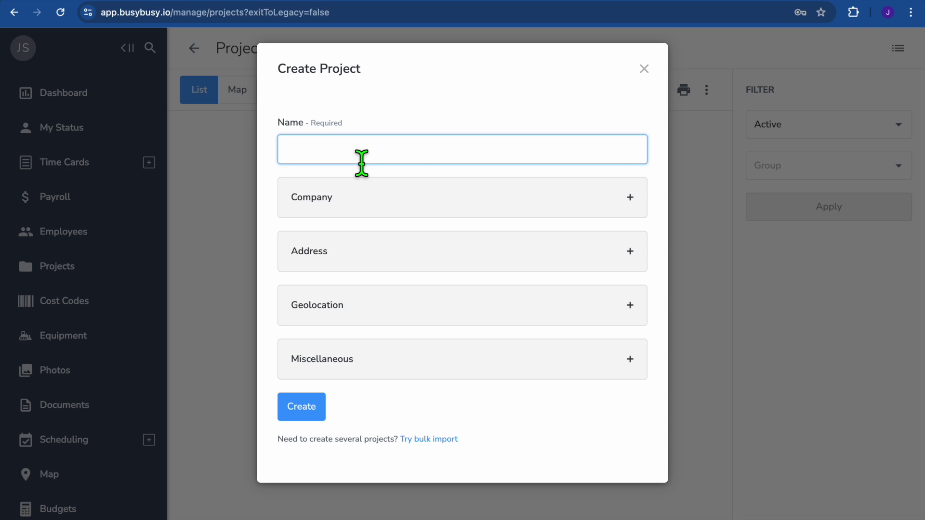
text(CUT LAWN)
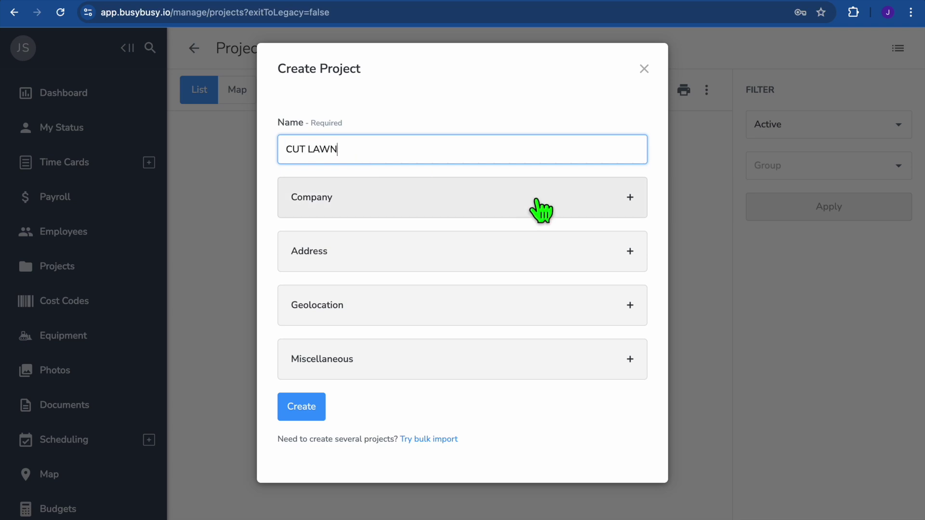
click(523, 207)
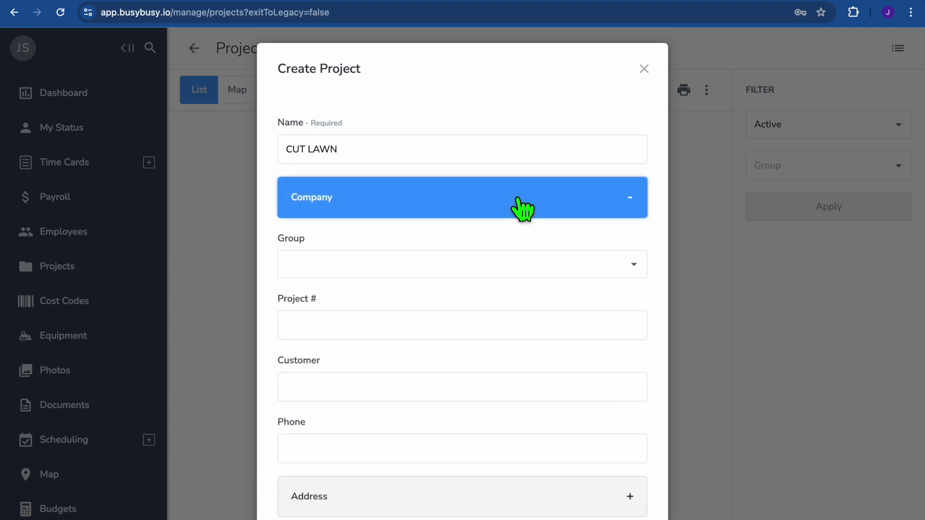
click(523, 208)
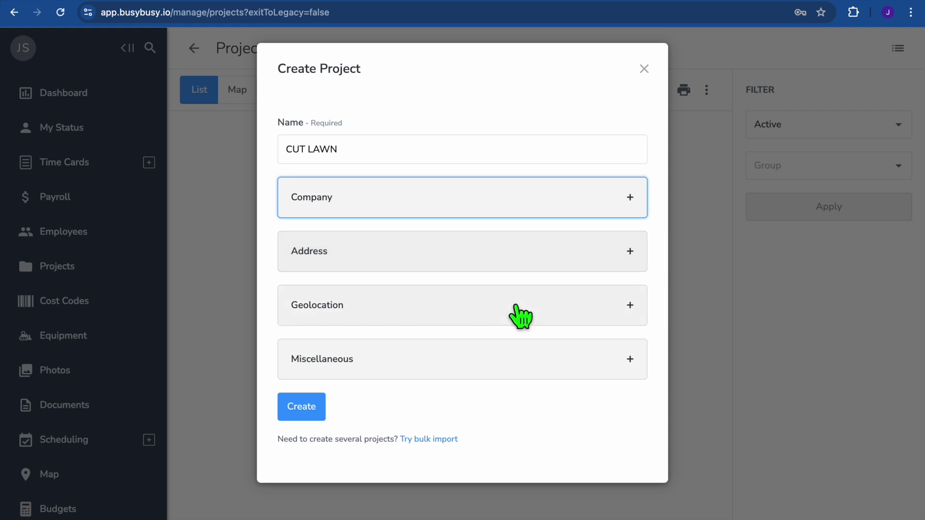
click(517, 319)
click(516, 319)
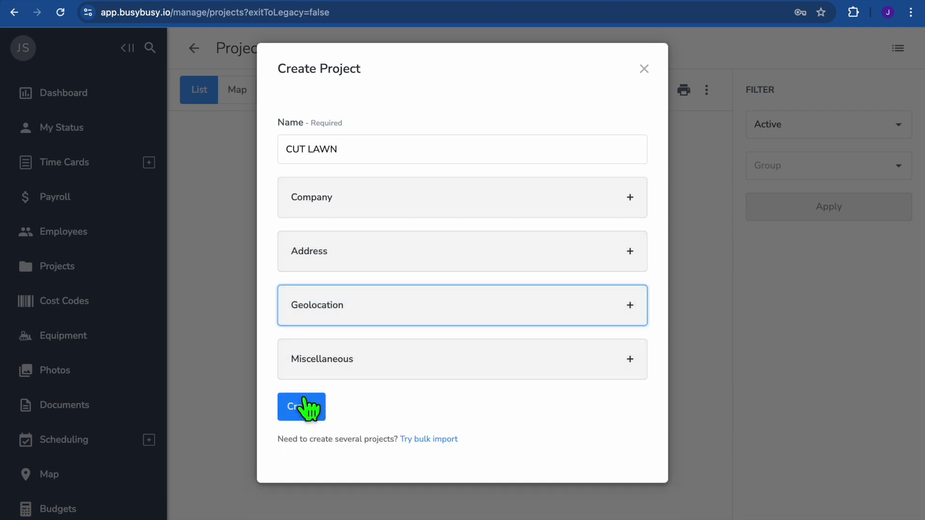
click(308, 406)
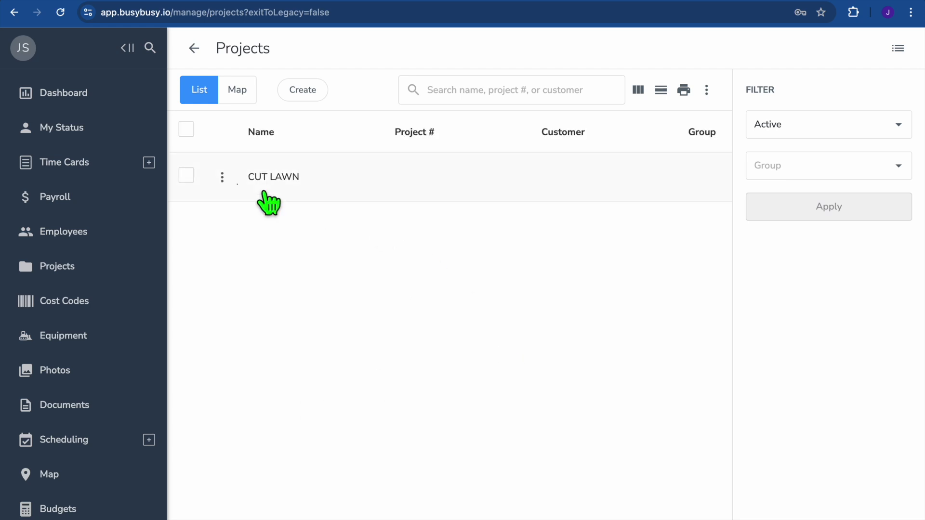
Review the details page of the CUT LAWN project and return to the project list.
click(222, 178)
click(399, 184)
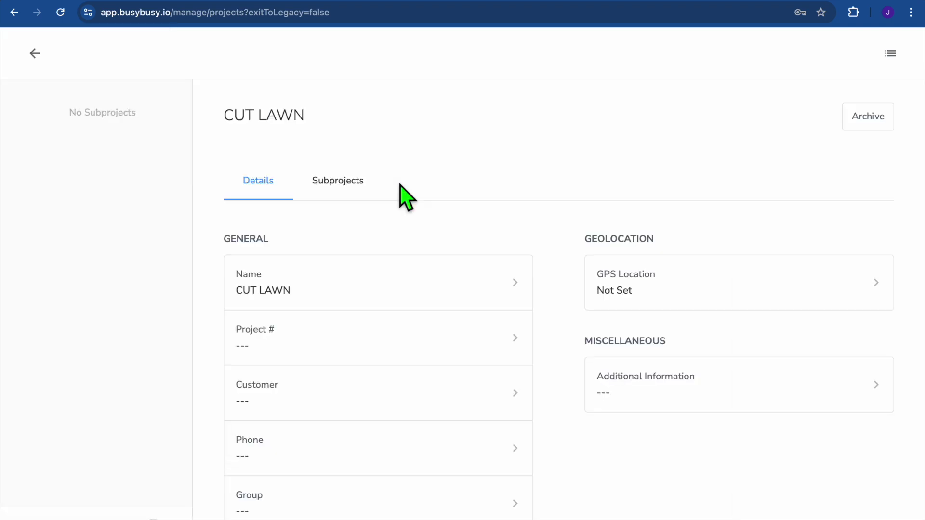
scroll(295, 179, down, 7)
scroll(295, 178, up, 7)
click(33, 48)
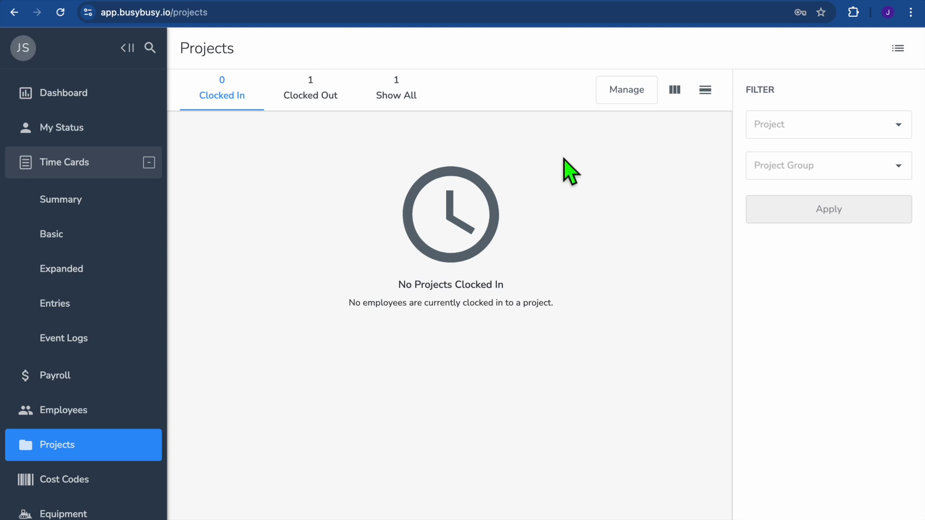
Add a subproject named BRING TOOLS to the CUT LAWN project and return to the project list.
click(631, 96)
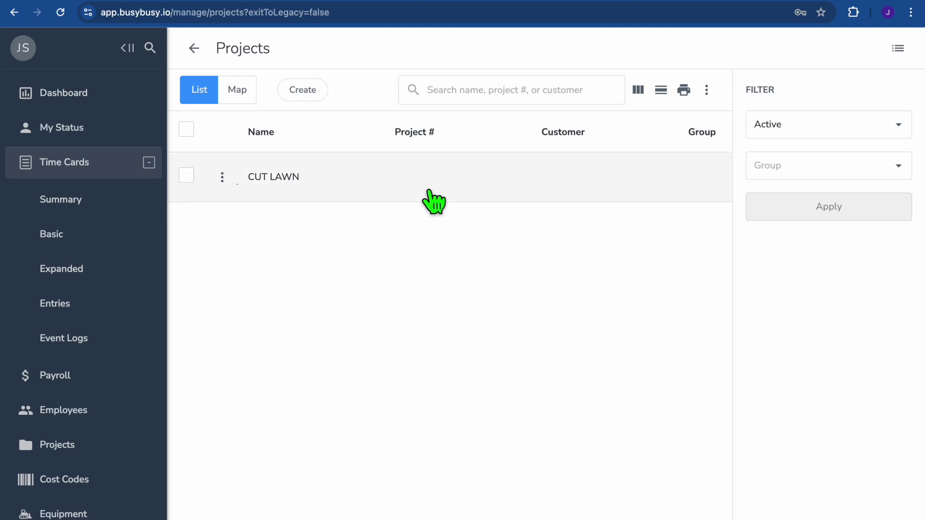
click(284, 177)
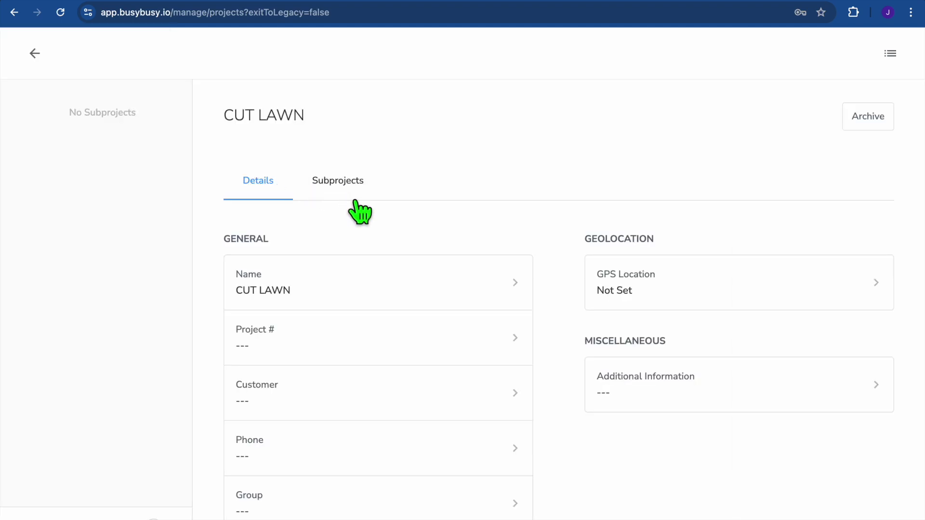
click(344, 185)
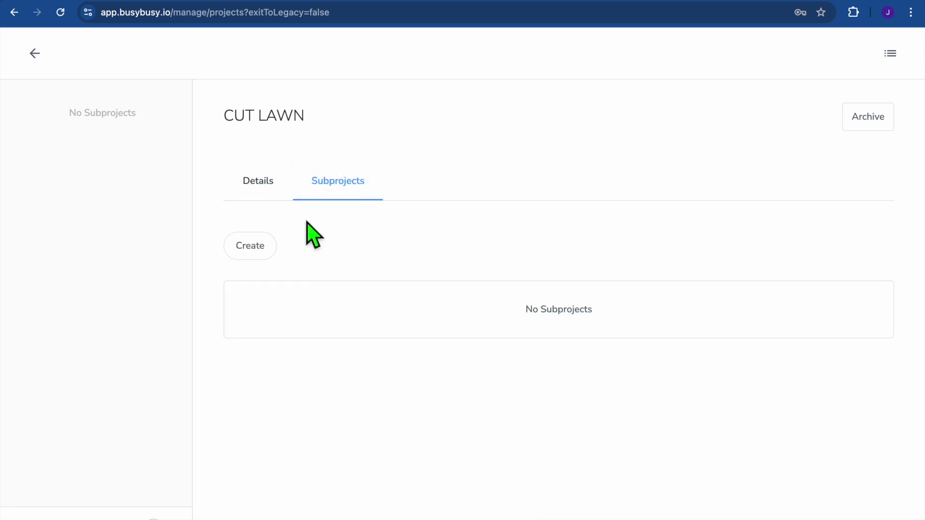
click(250, 248)
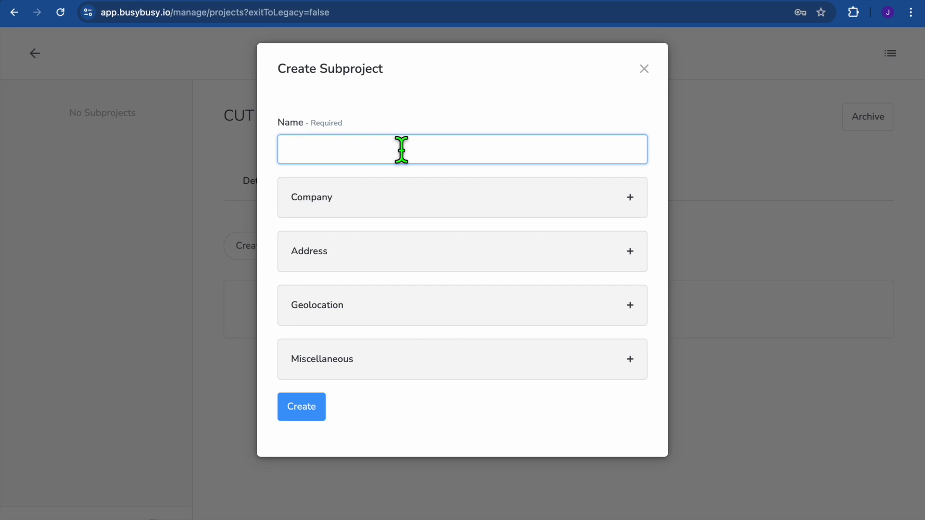
text(BRING TOOLS)
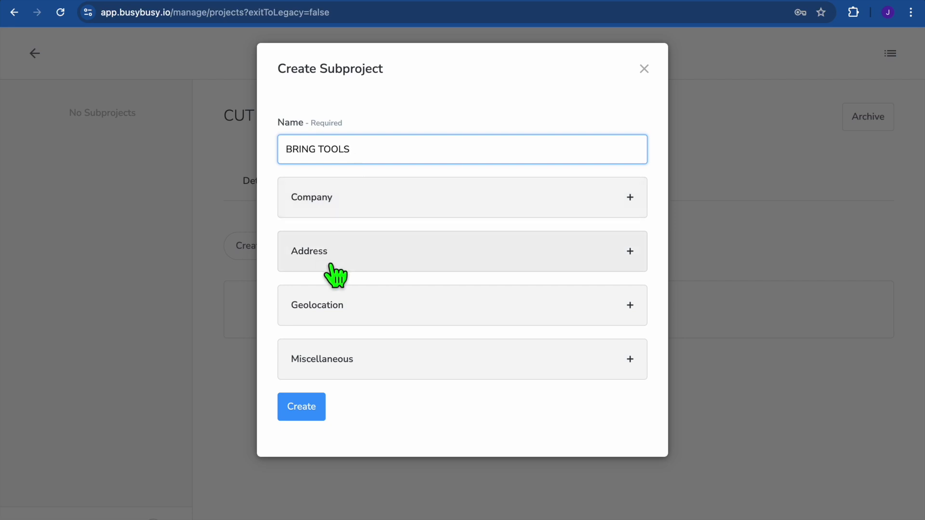
click(309, 410)
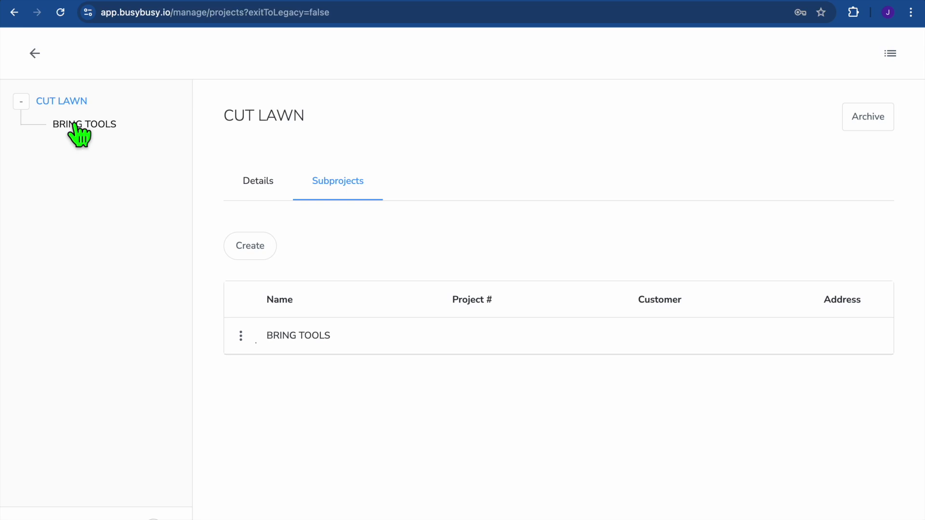
click(35, 53)
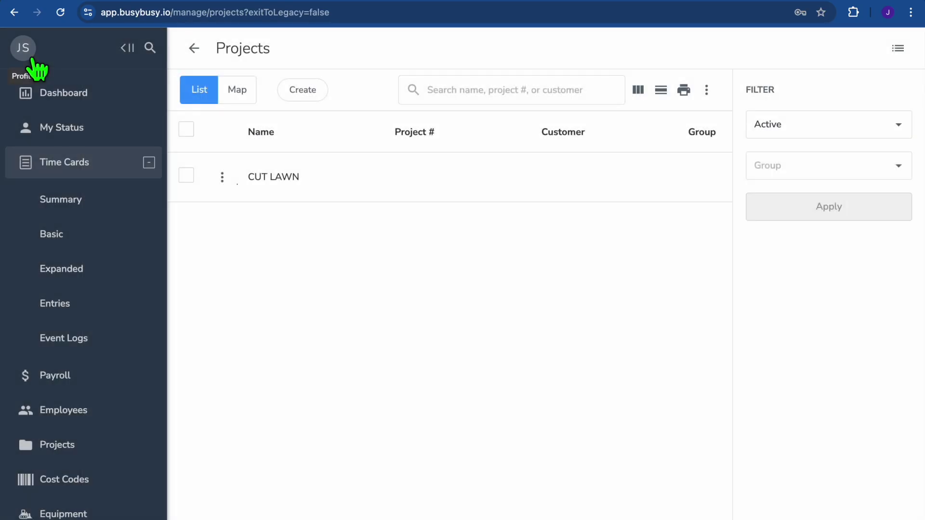
Open the admin owner's profile from the employee management list.
click(88, 418)
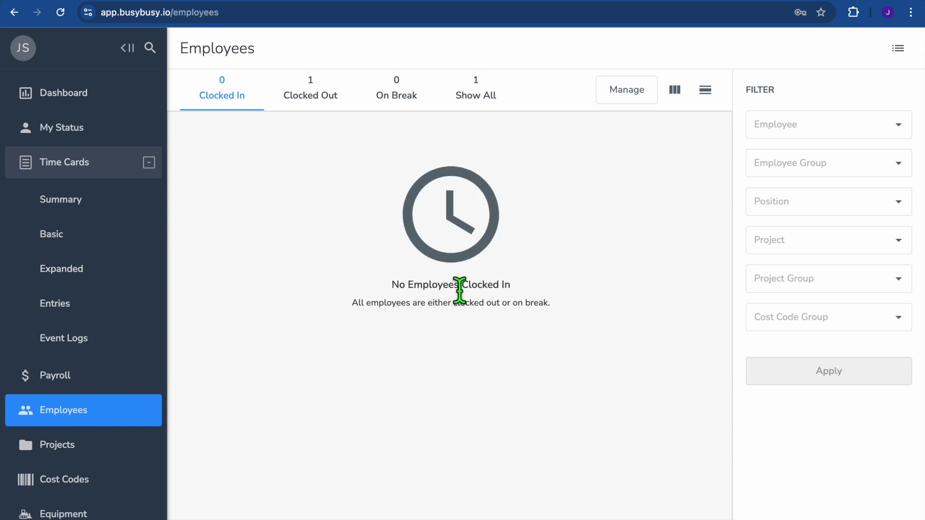
click(628, 91)
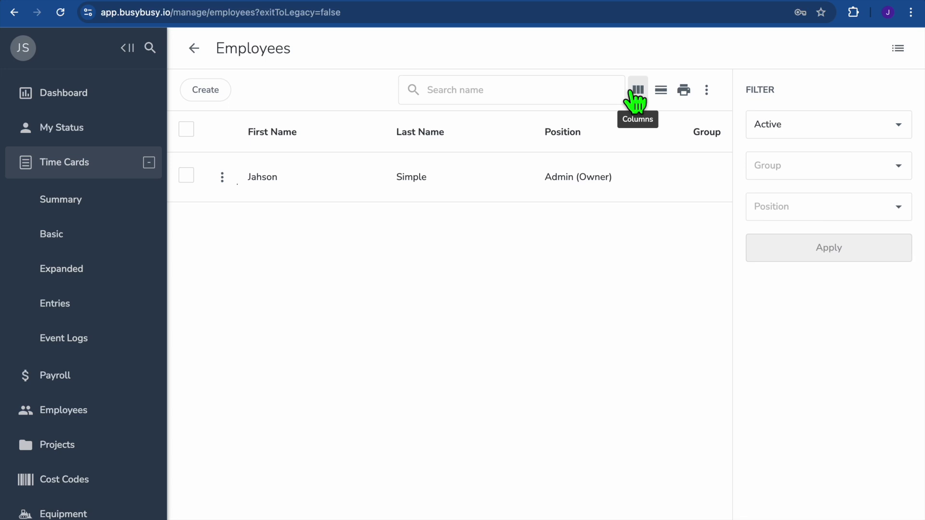
click(303, 179)
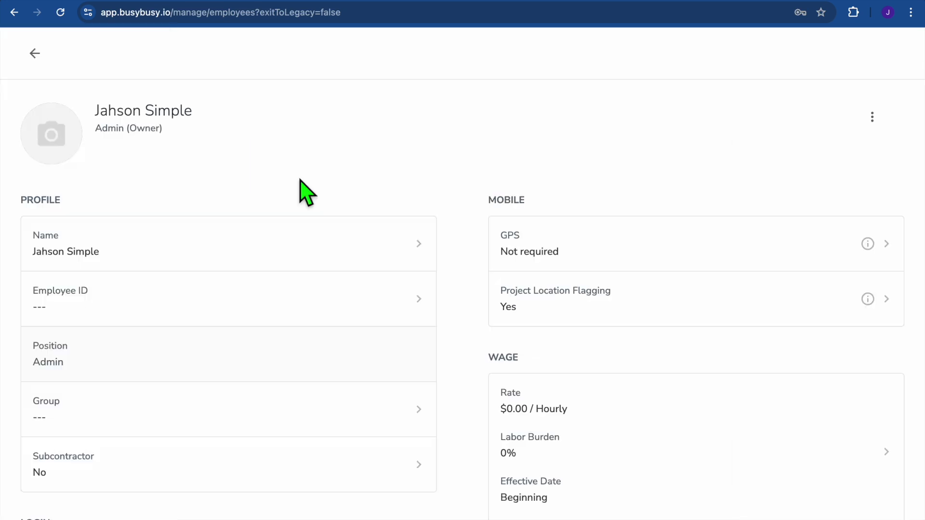
Examine the pay period options in the owner's wage settings, close them unchanged and return to the employee list.
scroll(451, 259, down, 3)
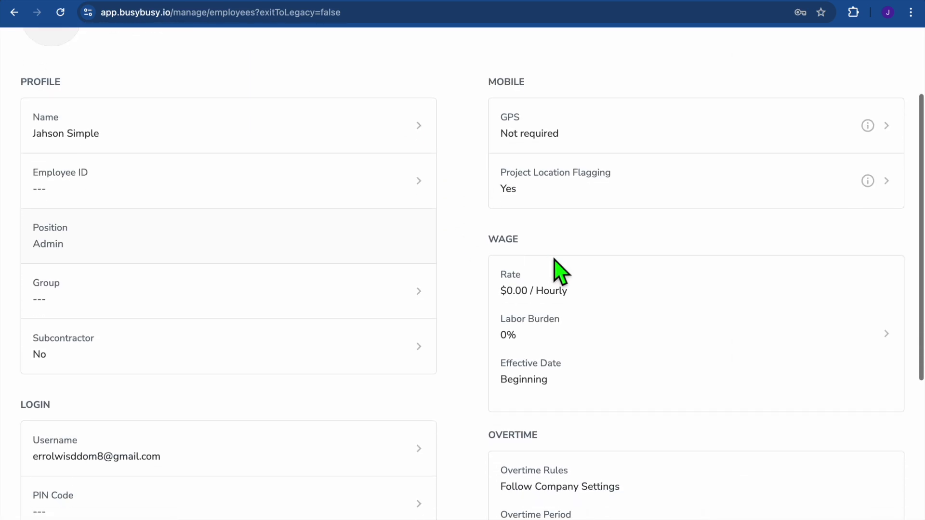
click(620, 320)
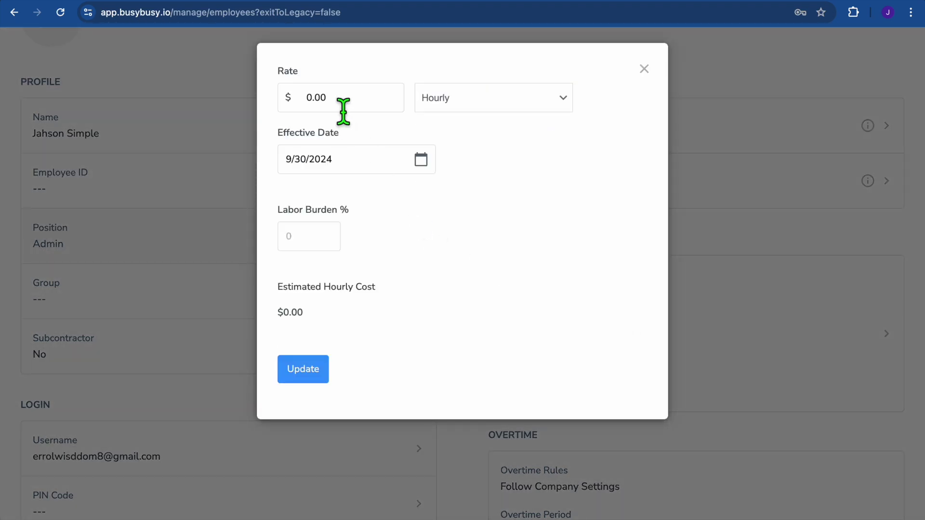
click(495, 120)
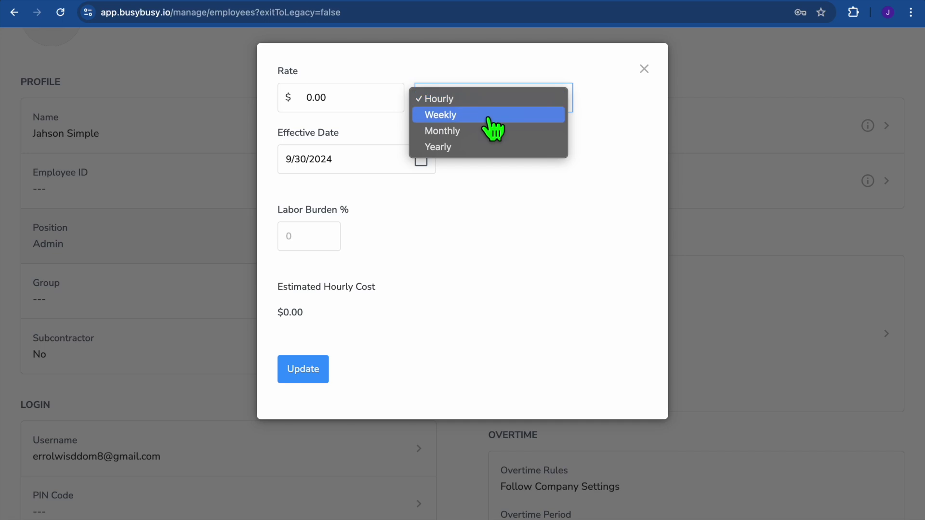
click(524, 227)
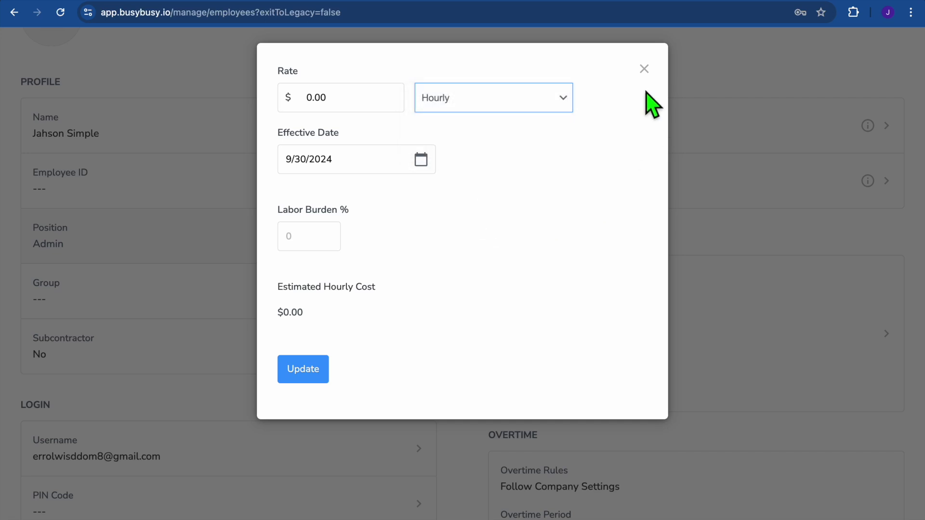
click(644, 68)
scroll(390, 277, up, 3)
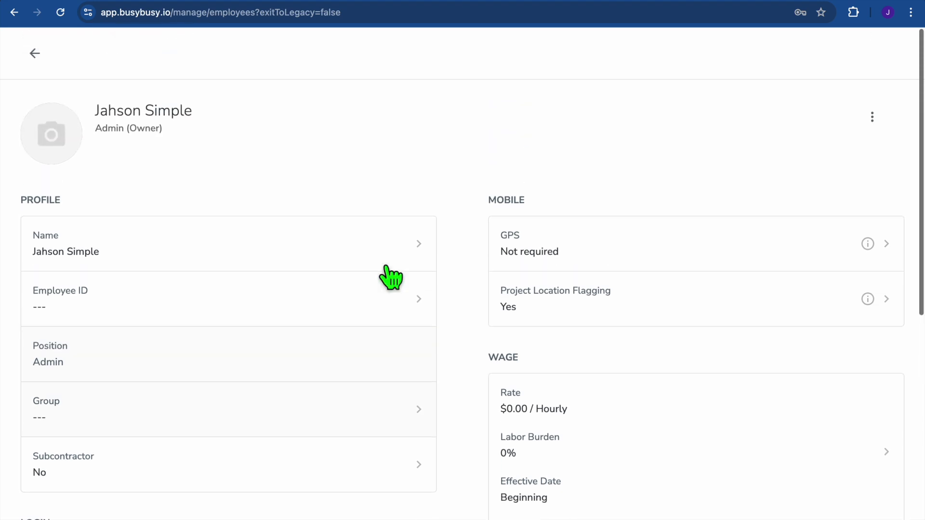
click(41, 51)
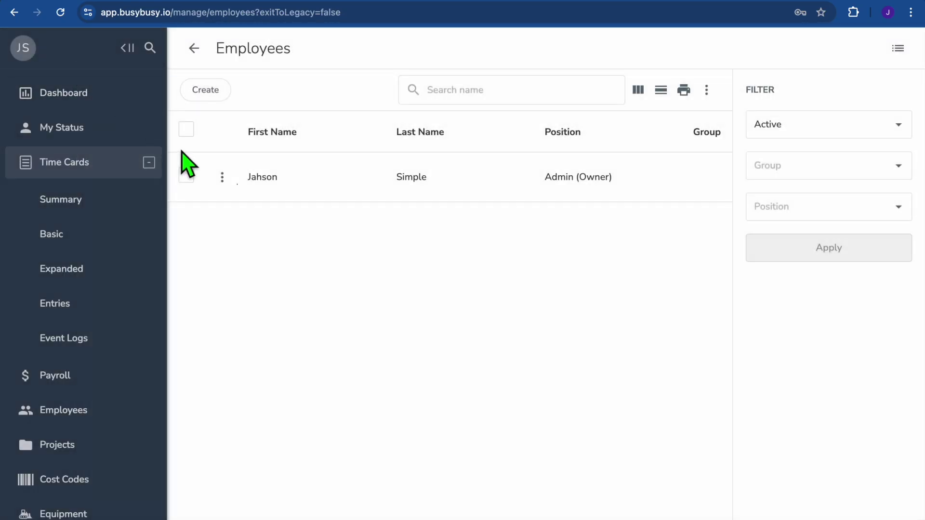
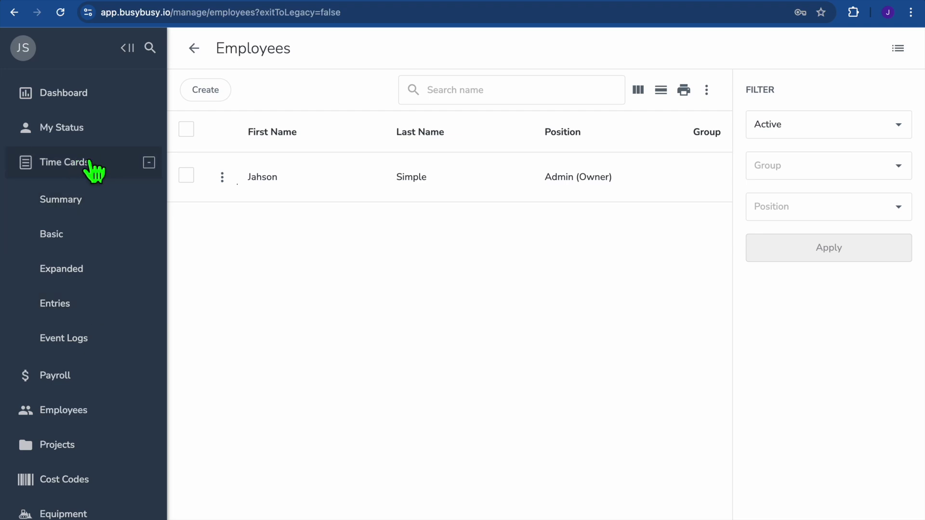
Start a new time entry in the time card entries and assign it to the owner's employee record.
click(82, 313)
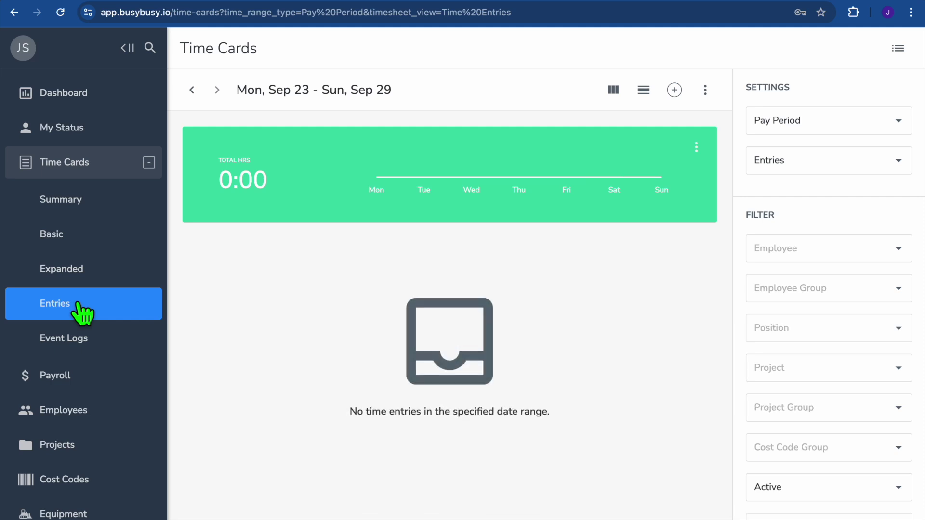
click(674, 90)
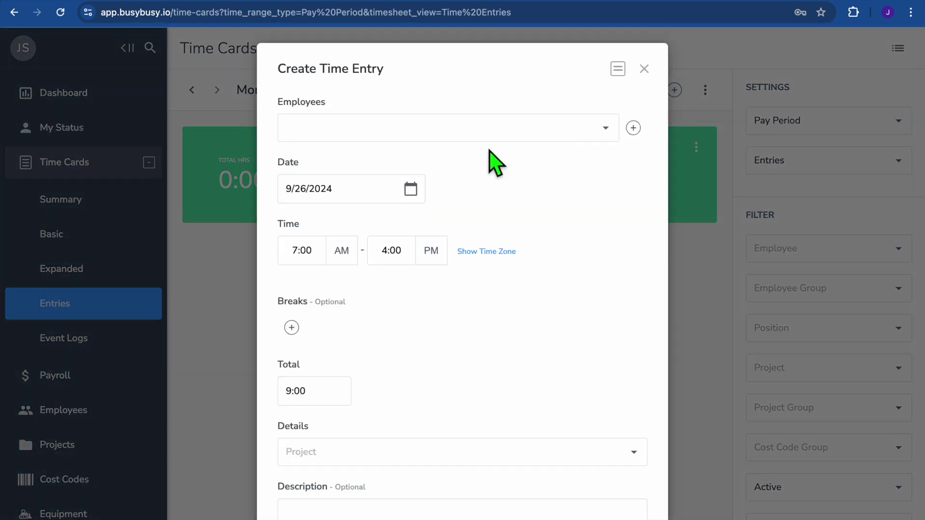
click(564, 128)
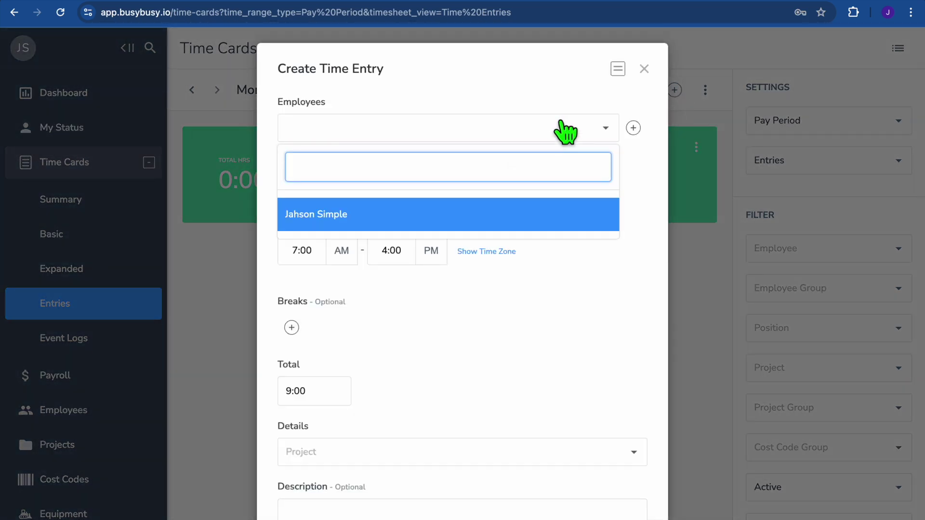
click(436, 215)
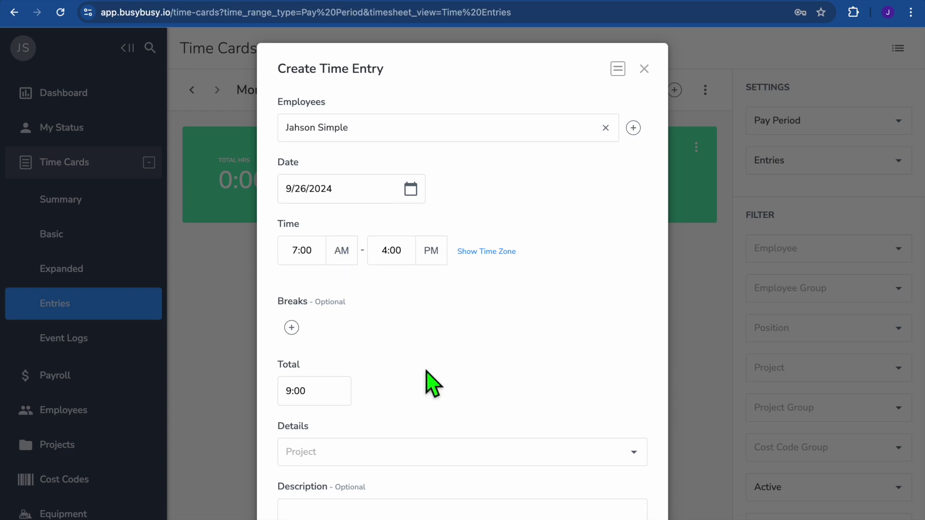
View the break settings for the new time entry and close them without saving a break.
scroll(424, 370, down, 2)
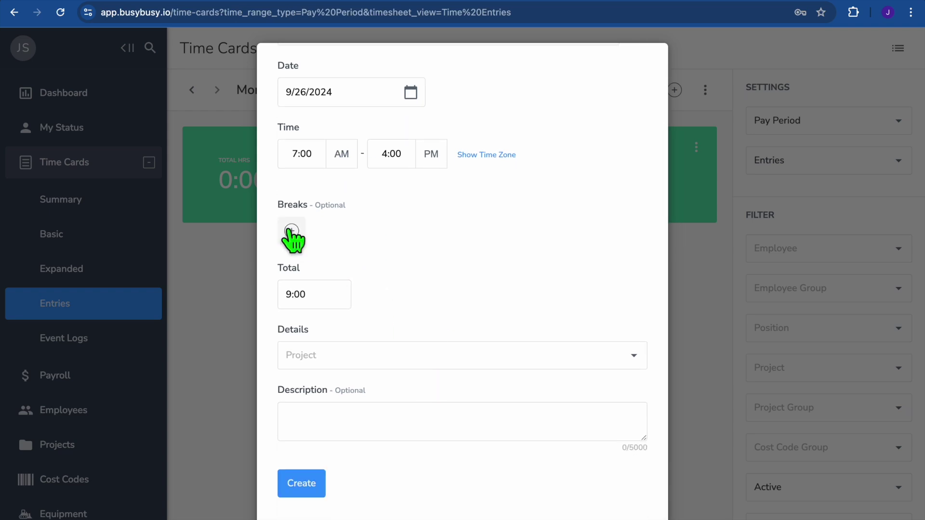
click(291, 234)
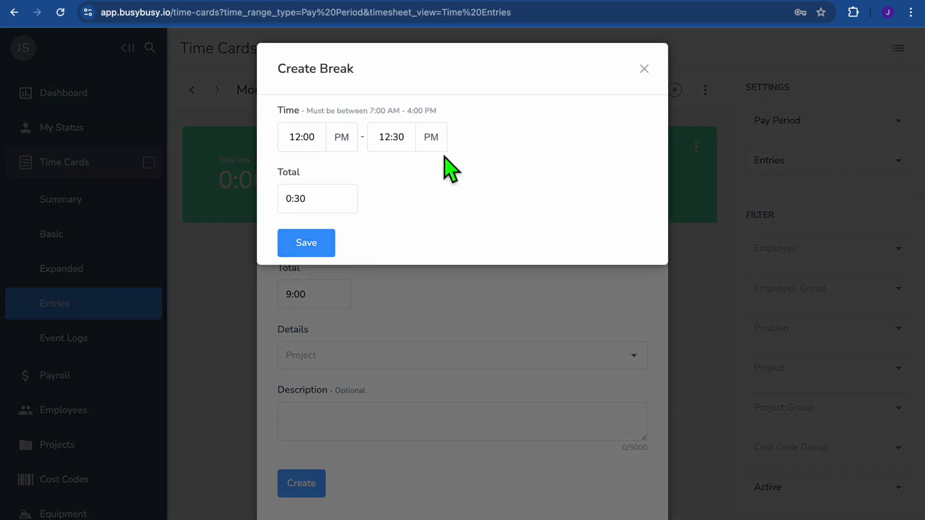
click(651, 68)
Assign the time entry to the CUT LAWN project, create it and review its details across the entries table.
click(331, 308)
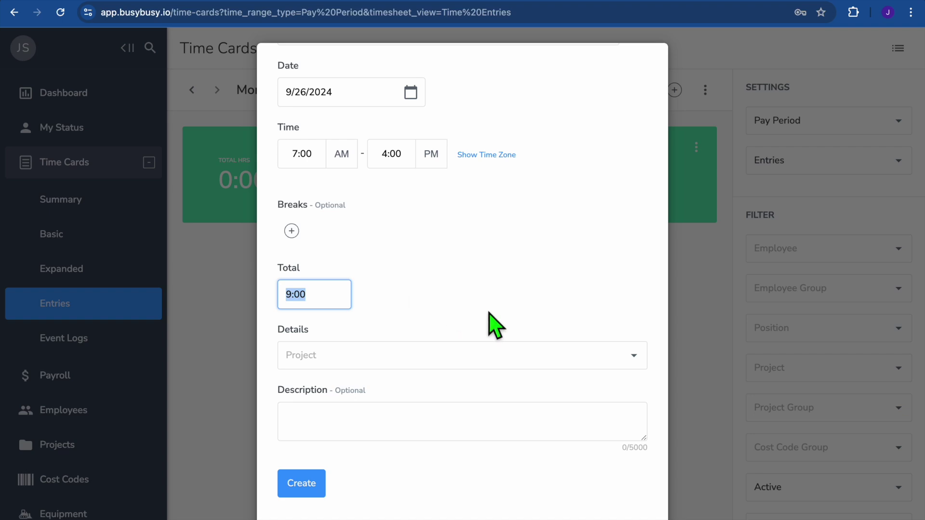
click(615, 371)
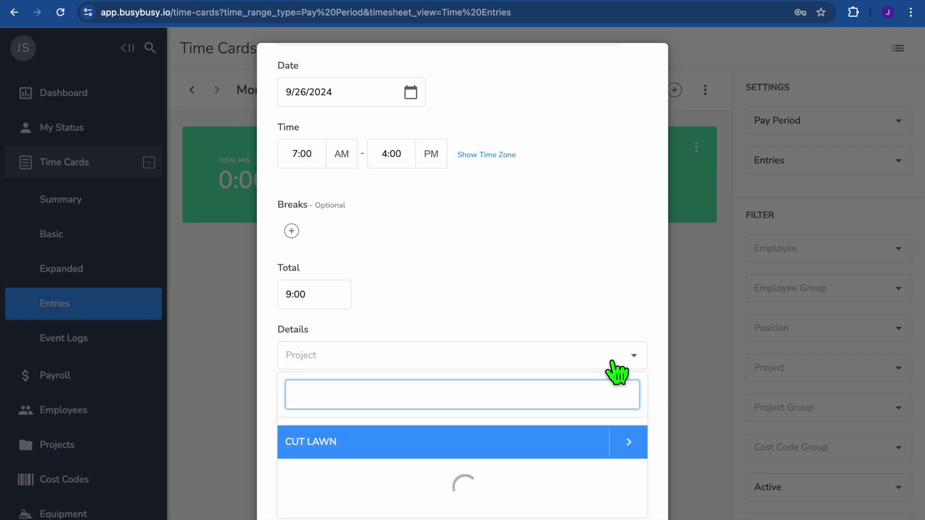
click(551, 445)
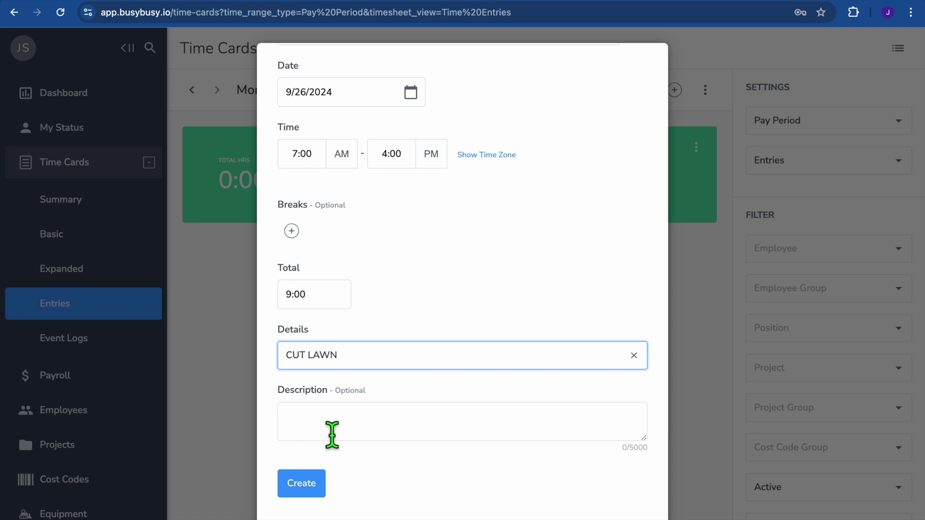
click(305, 485)
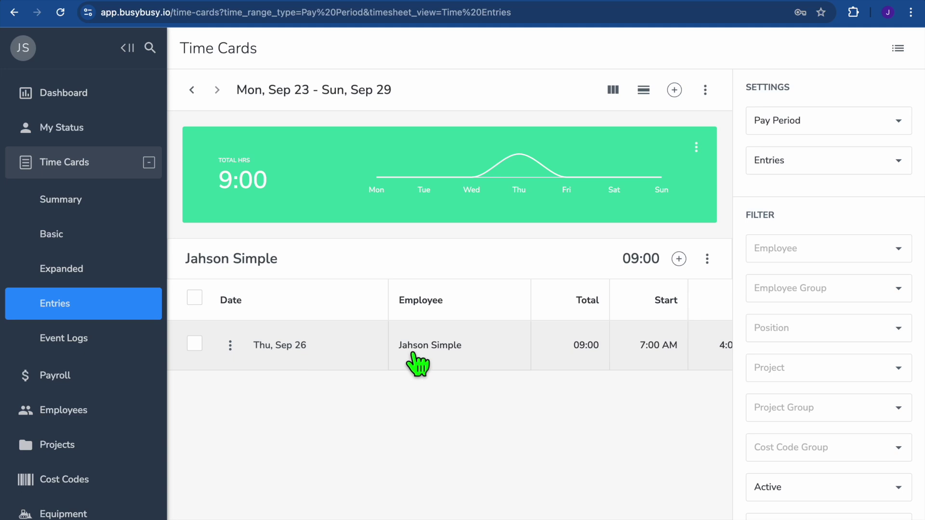
scroll(417, 365, right, 6)
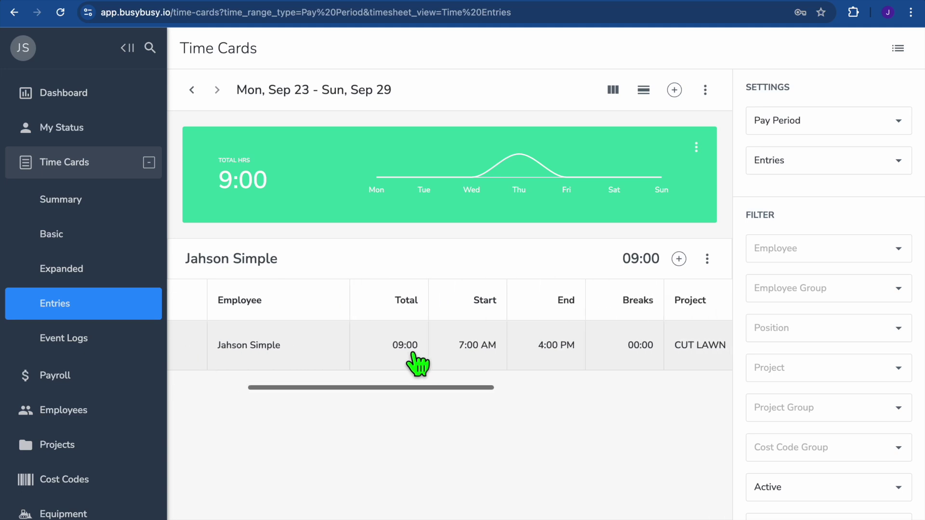
scroll(417, 364, right, 5)
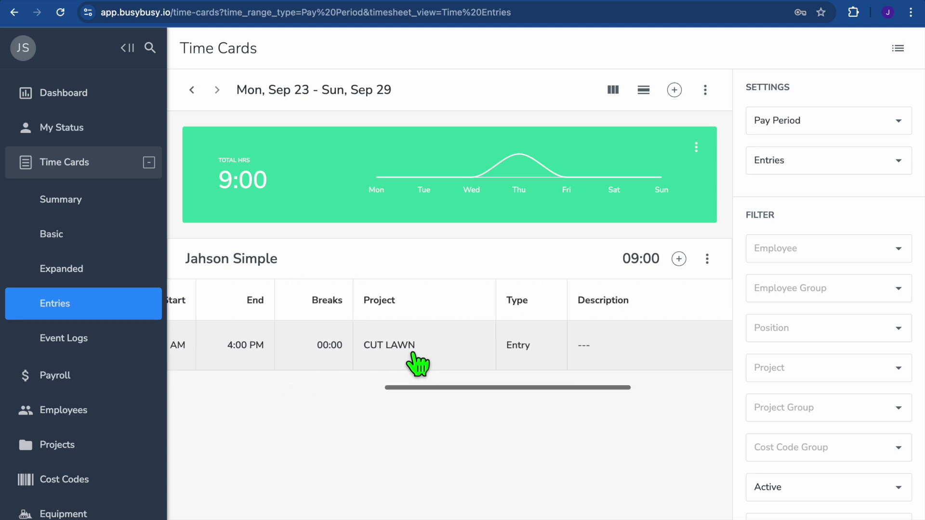
scroll(417, 365, right, 3)
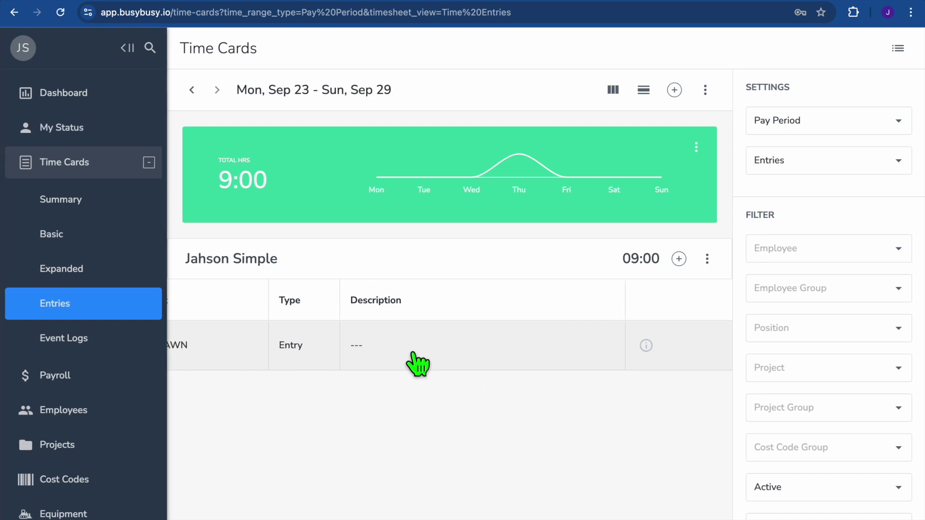
scroll(297, 346, left, 12)
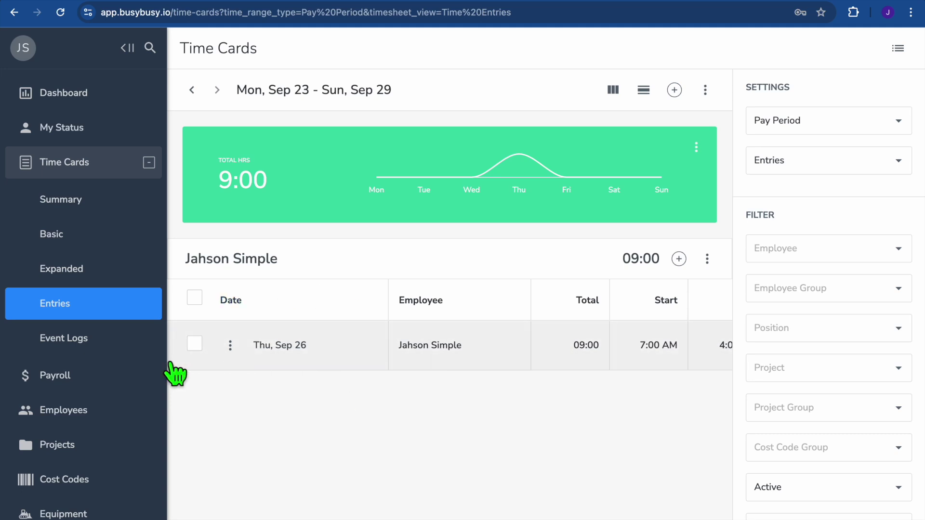
Open payroll, keep the Payroll Hours setting and filter the report by the owner's employee record.
click(88, 379)
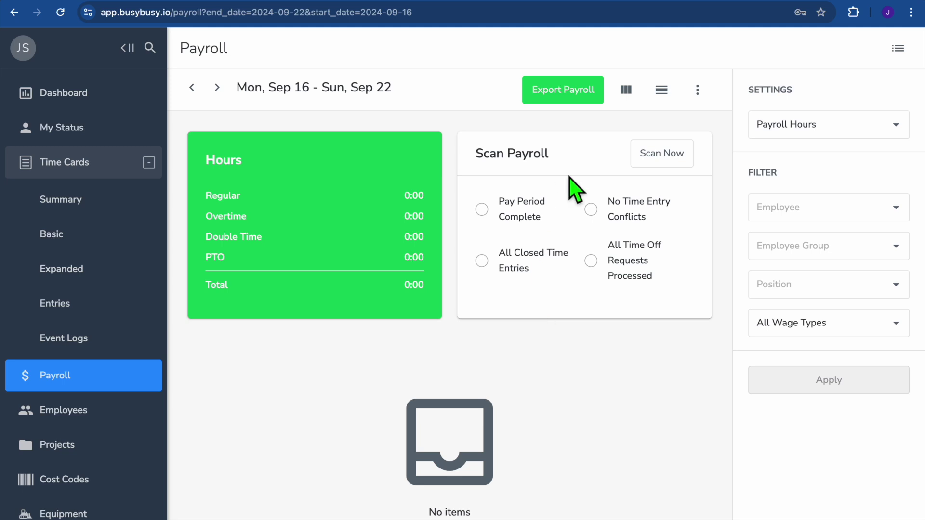
click(869, 212)
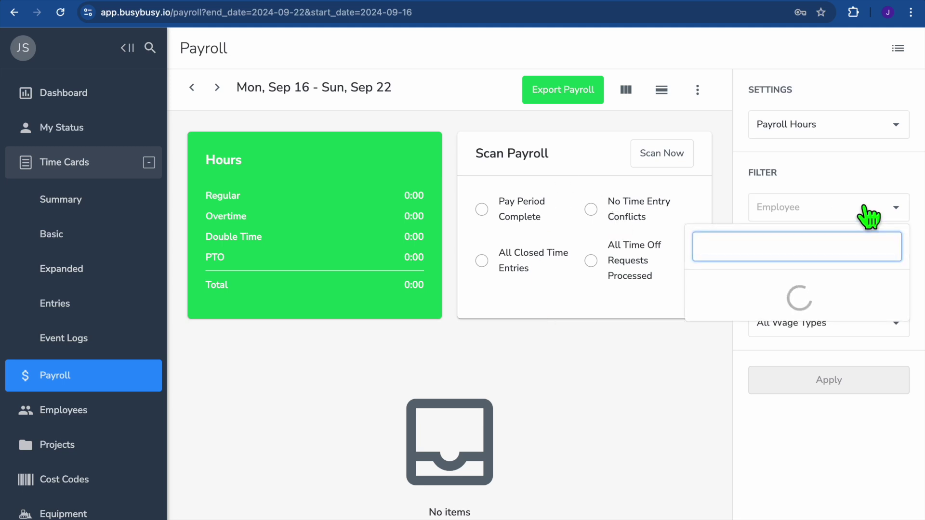
click(814, 303)
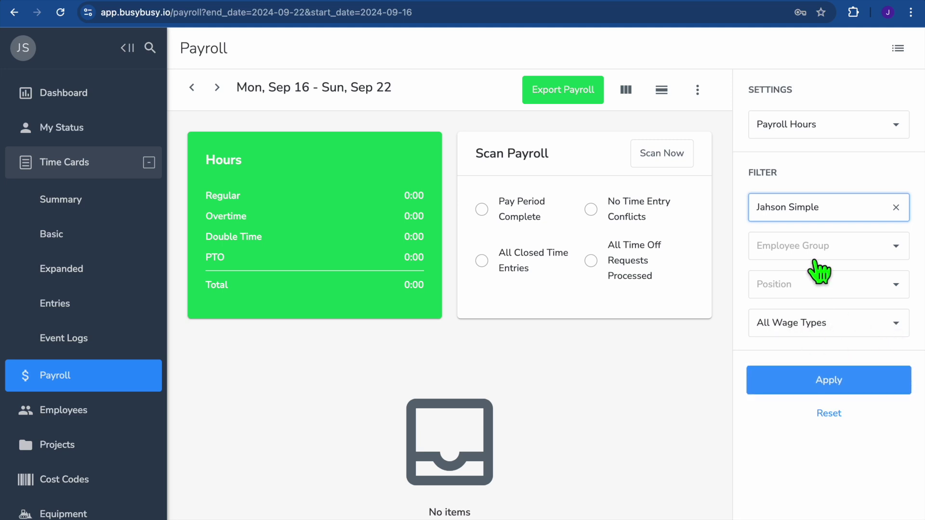
click(872, 131)
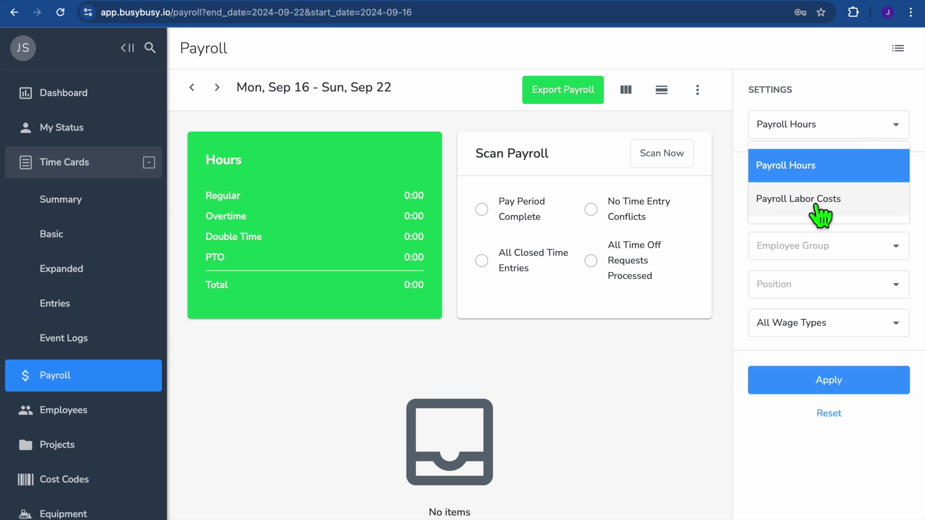
click(877, 159)
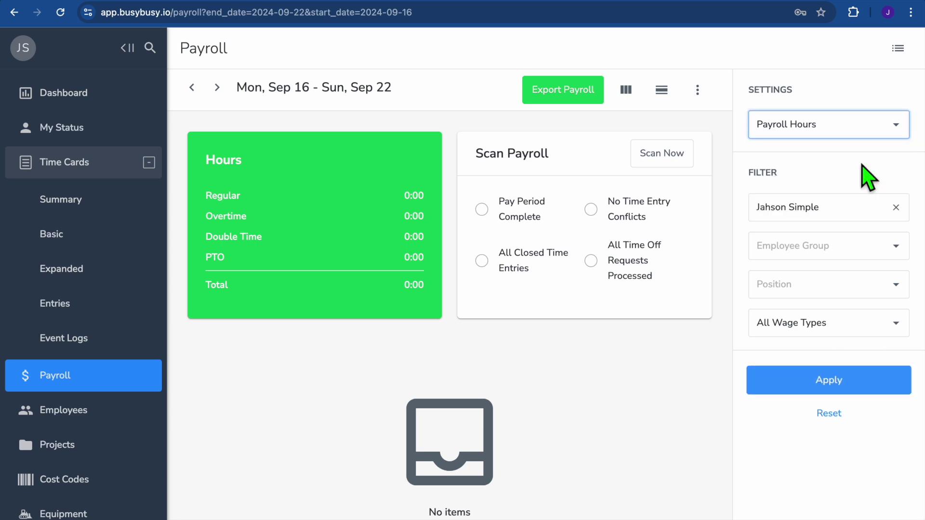
click(765, 378)
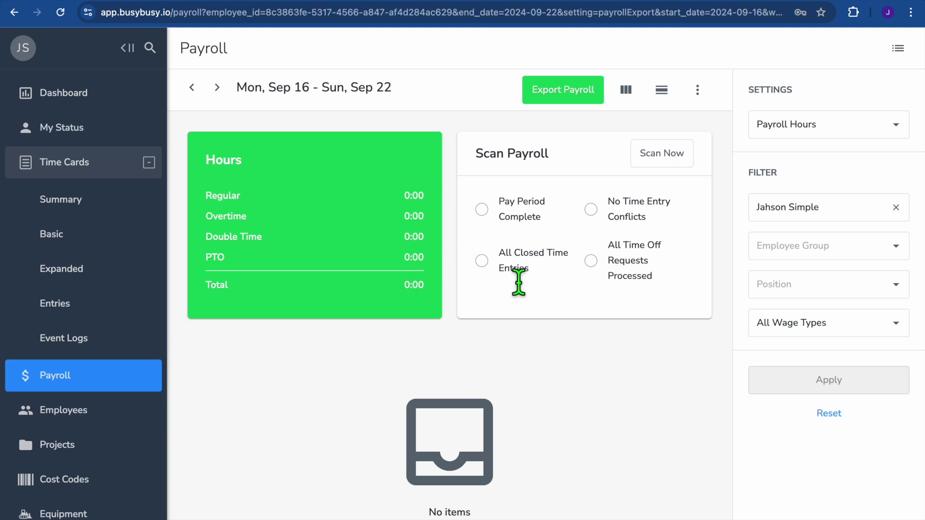
click(482, 210)
click(482, 210)
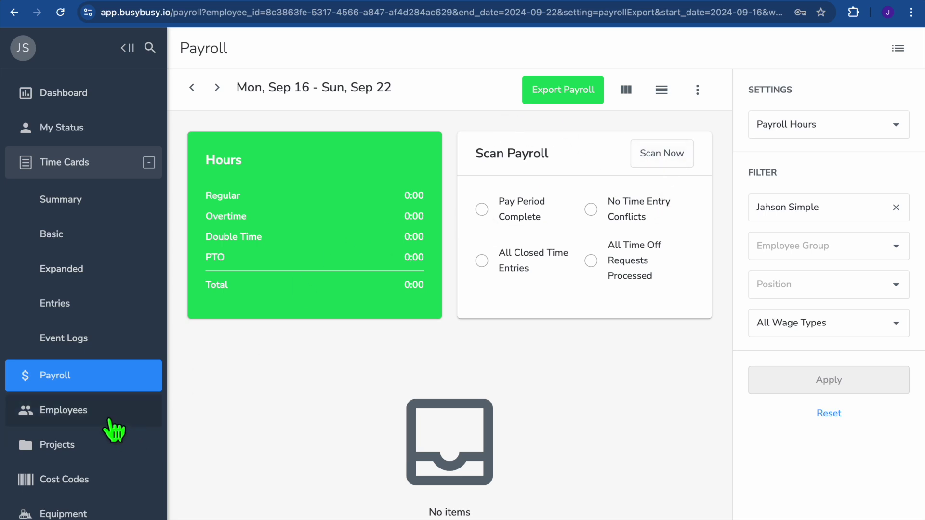
Open the equipment section and enable equipment tracking for the company.
scroll(113, 455, down, 3)
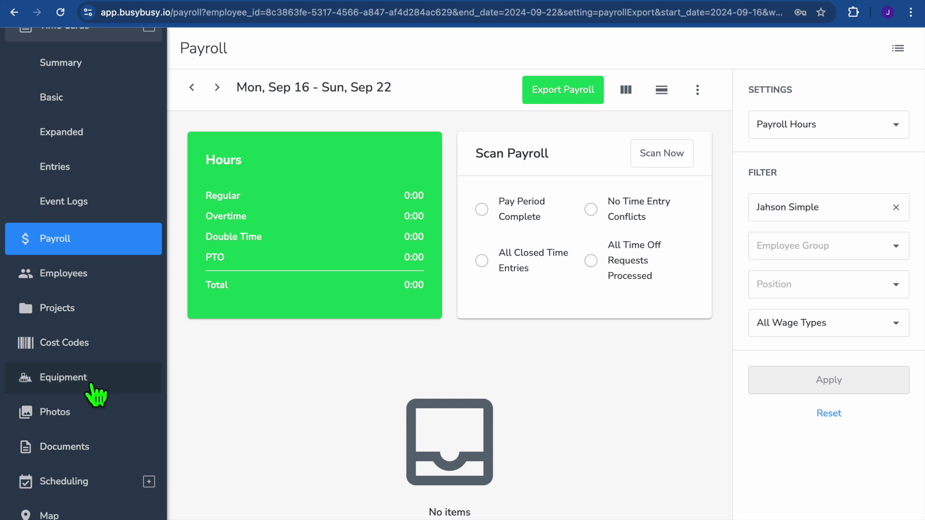
click(97, 393)
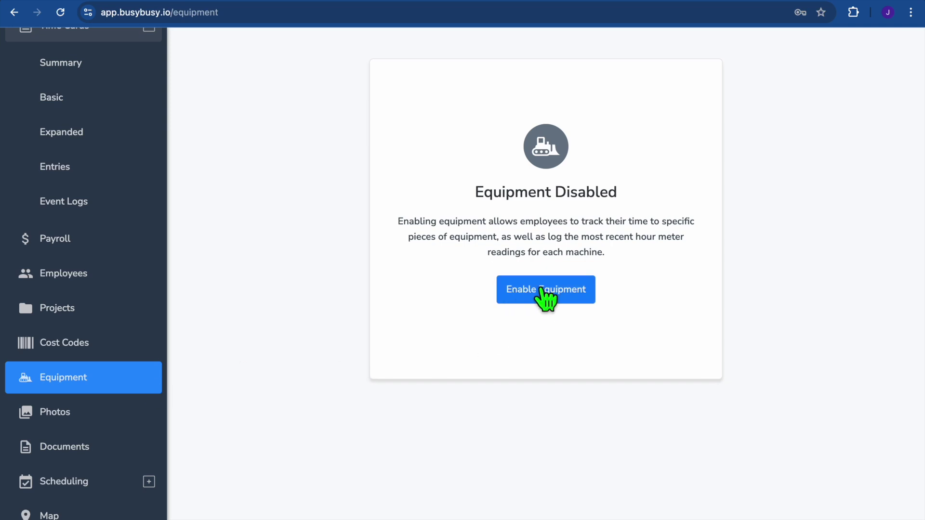
click(511, 292)
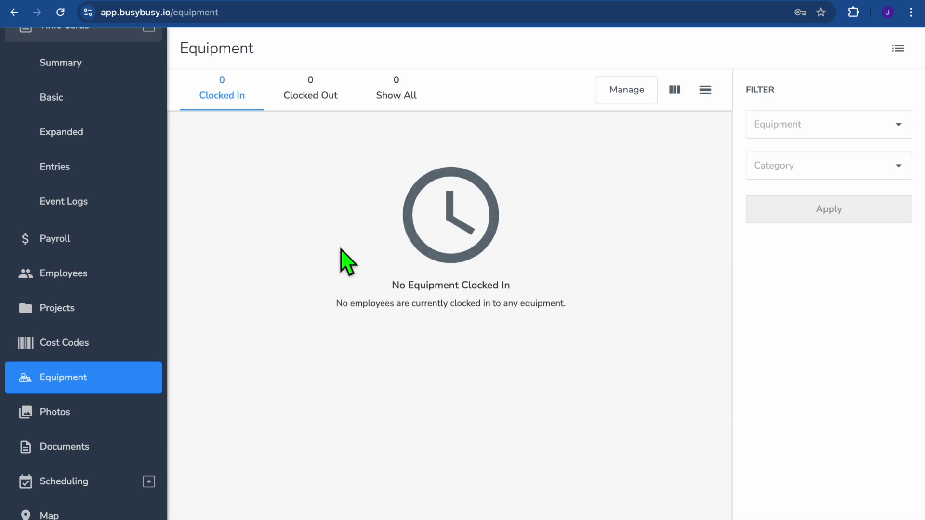
View the Create Equipment form from equipment management and close it without adding any equipment.
click(626, 91)
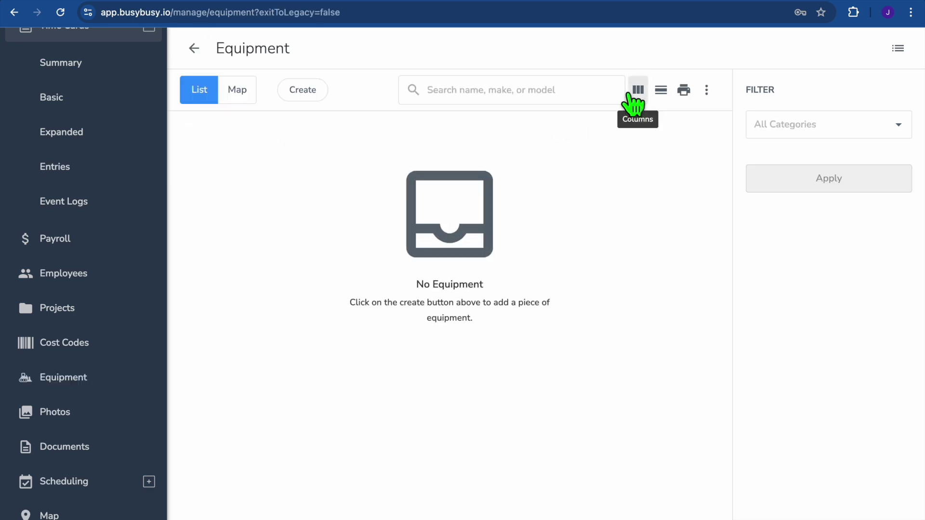
click(302, 92)
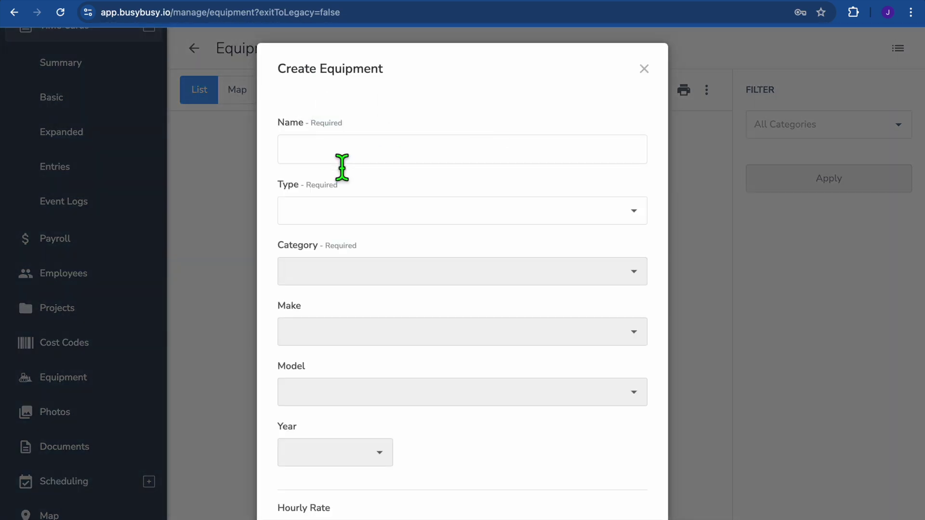
click(644, 69)
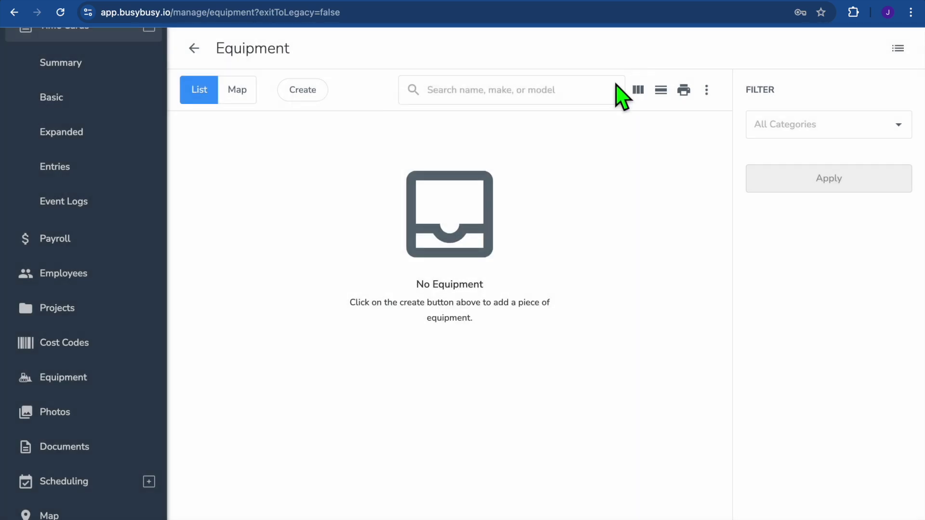
View the scheduling calendar and the map of last known employee locations.
scroll(164, 357, down, 5)
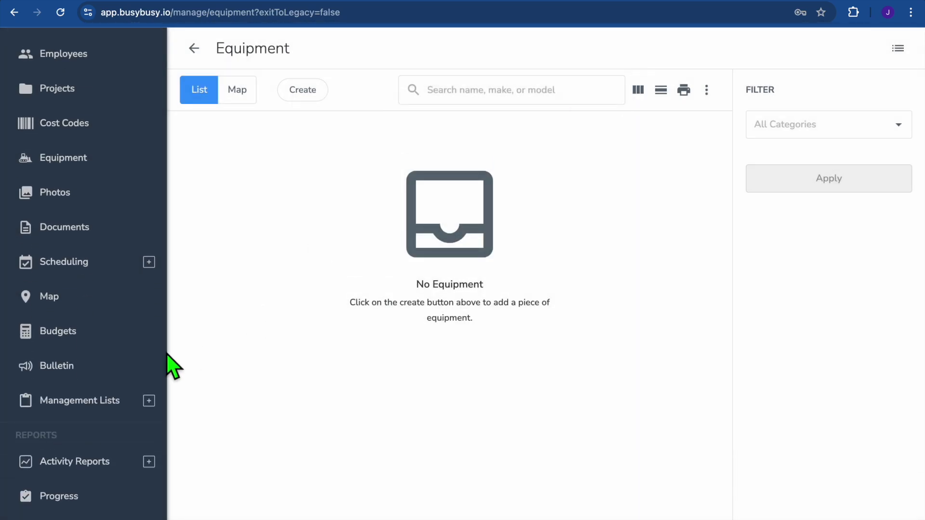
click(74, 263)
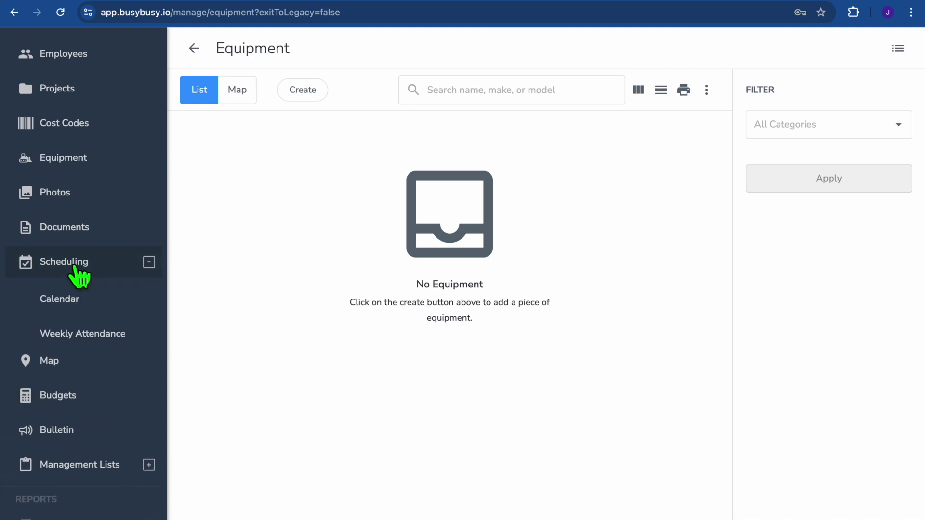
click(70, 303)
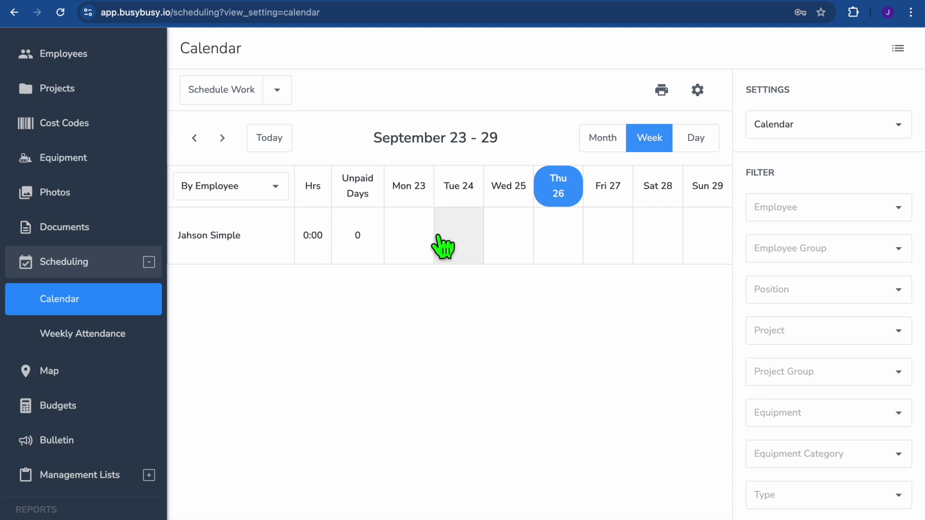
click(94, 382)
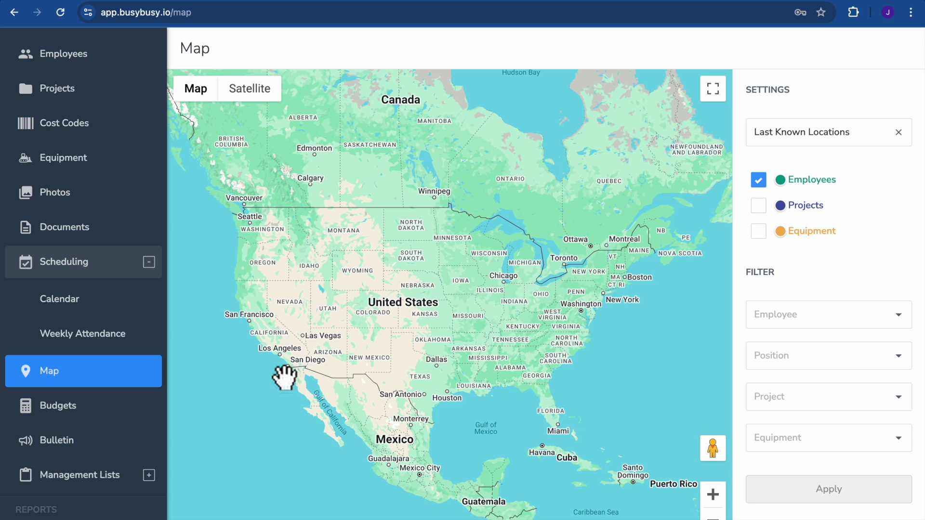
Open the budgets section and examine the available budget types and the performance scores option.
click(112, 412)
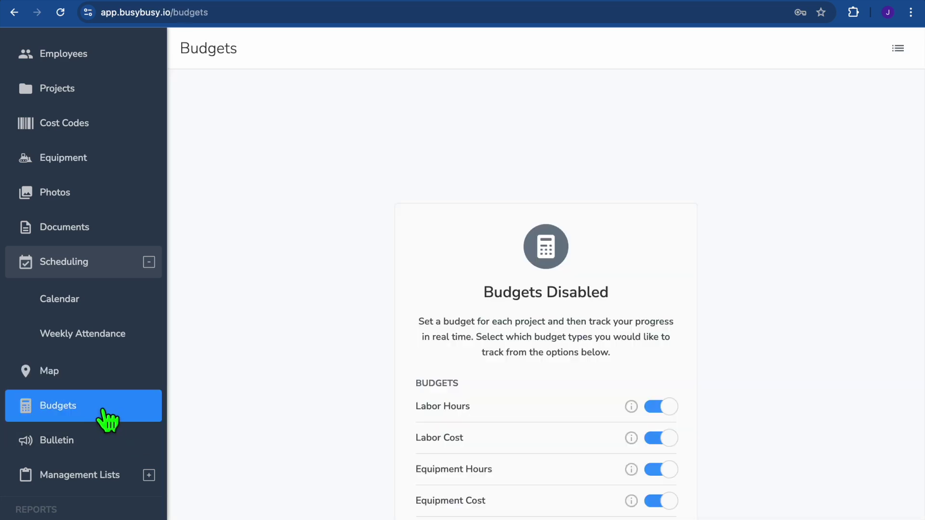
scroll(283, 390, down, 5)
scroll(285, 399, down, 3)
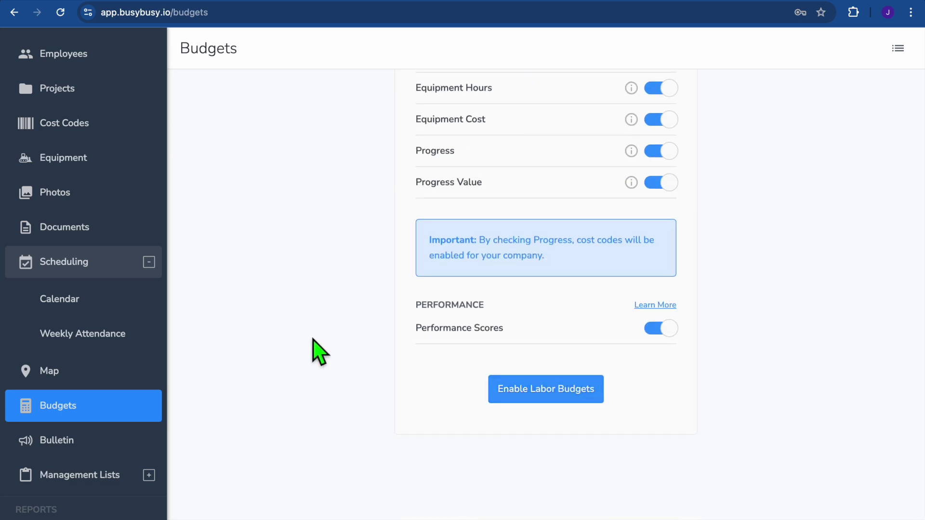
scroll(320, 351, up, 1)
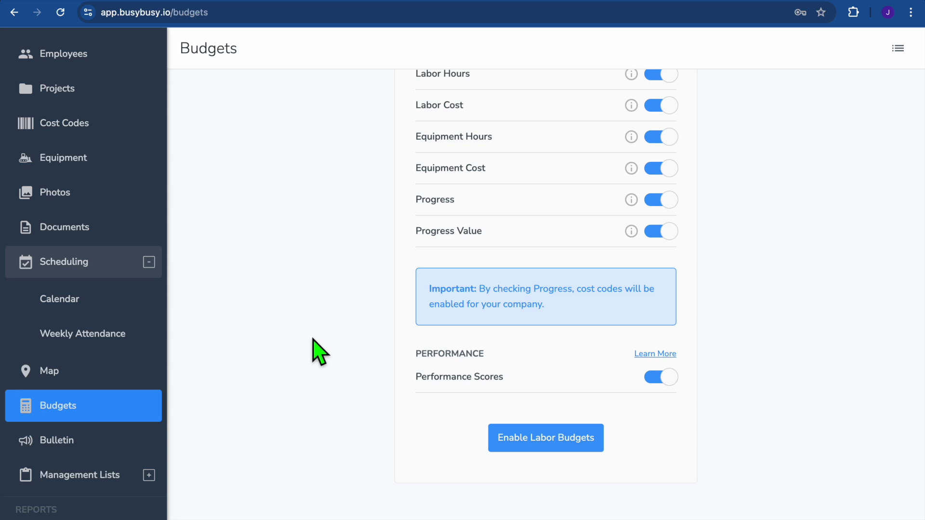
scroll(160, 441, down, 5)
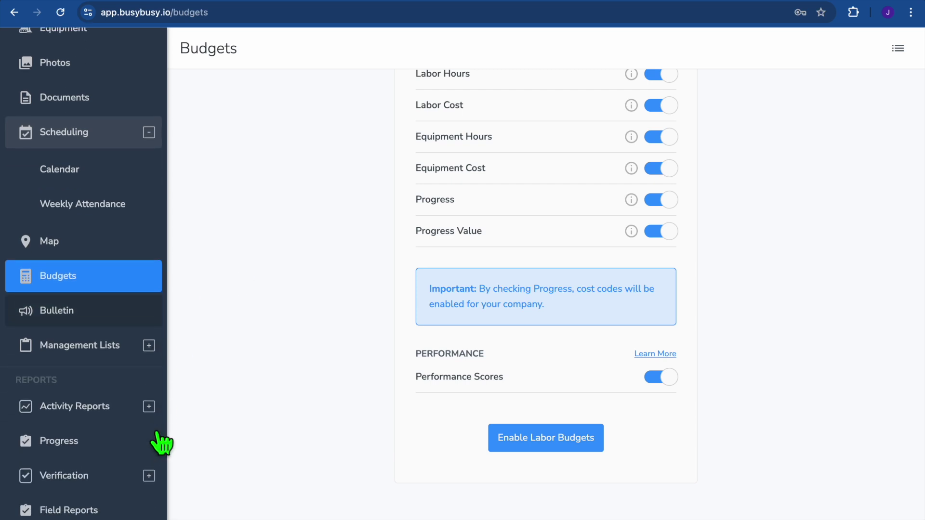
scroll(160, 441, down, 1)
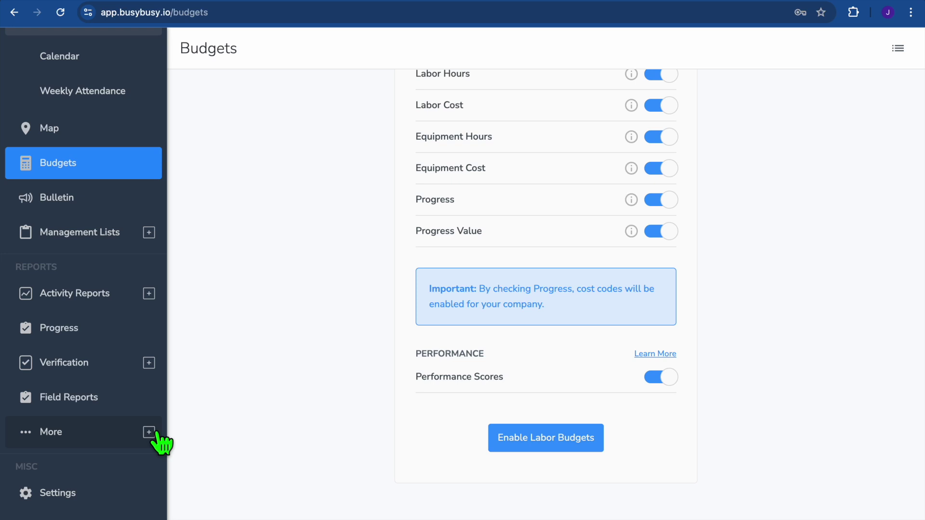
scroll(160, 441, up, 8)
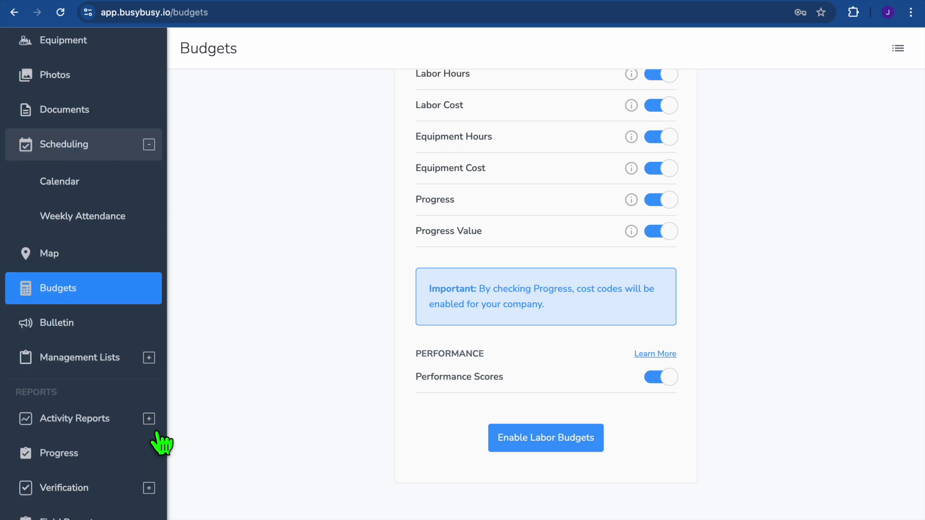